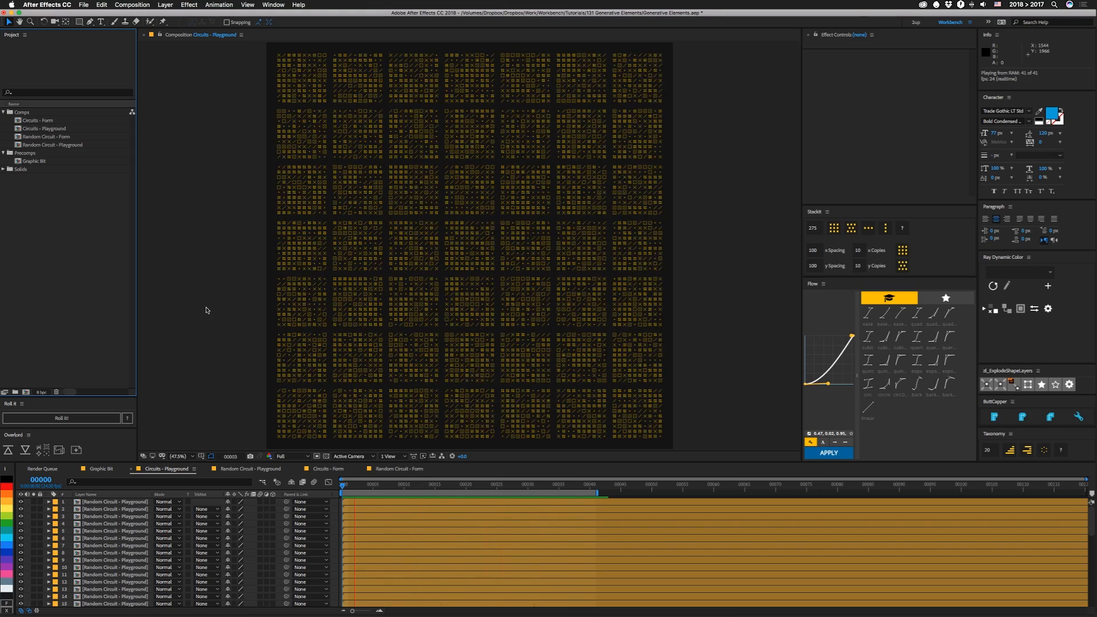
- Zoom the Graphic Bit viewer far out, then fit the whole tile comp to the view
click(101, 469)
click(244, 568)
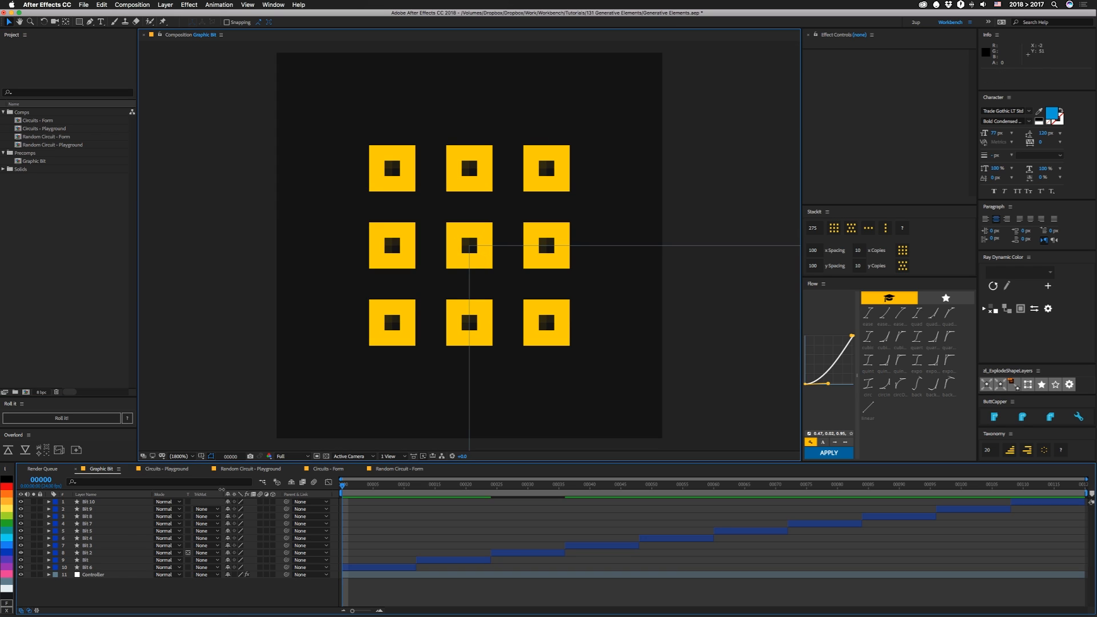
click(180, 456)
click(181, 547)
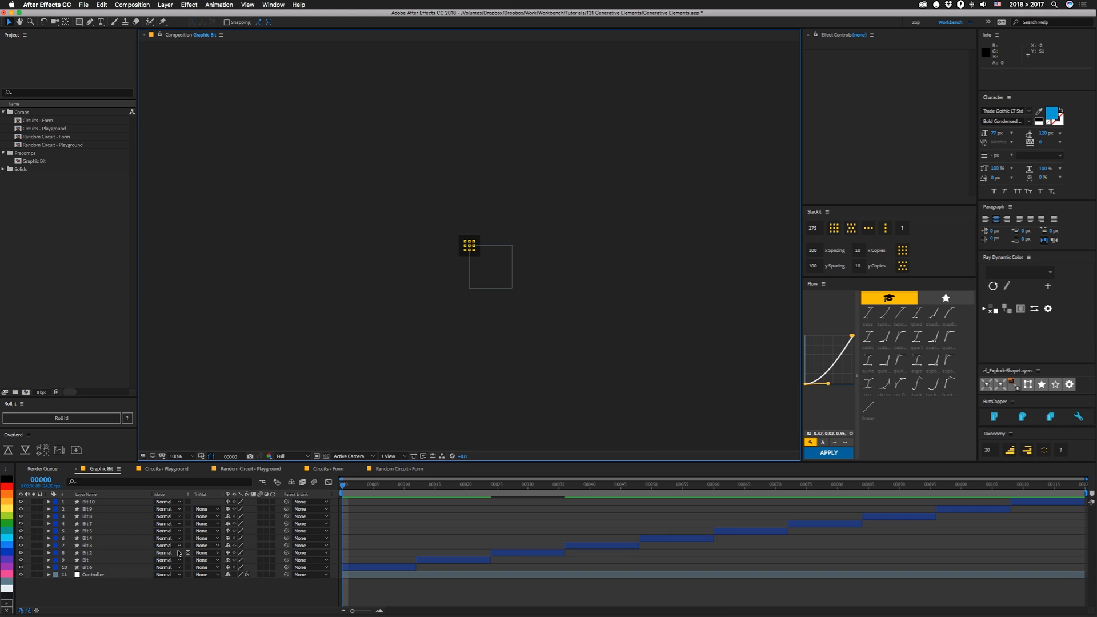
key(shift+slash)
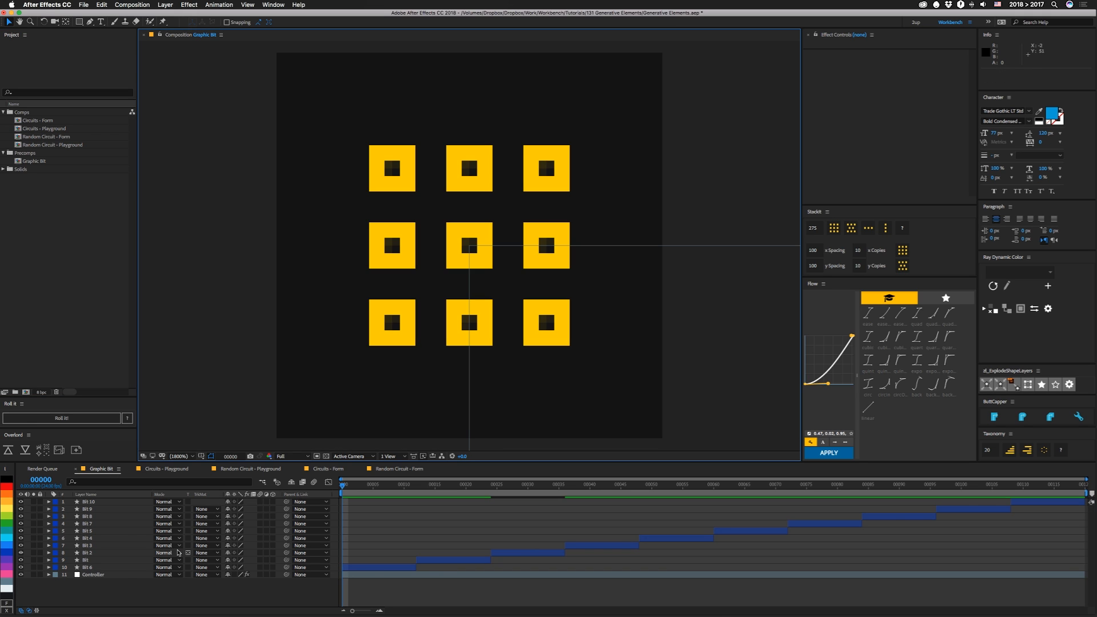
click(47, 581)
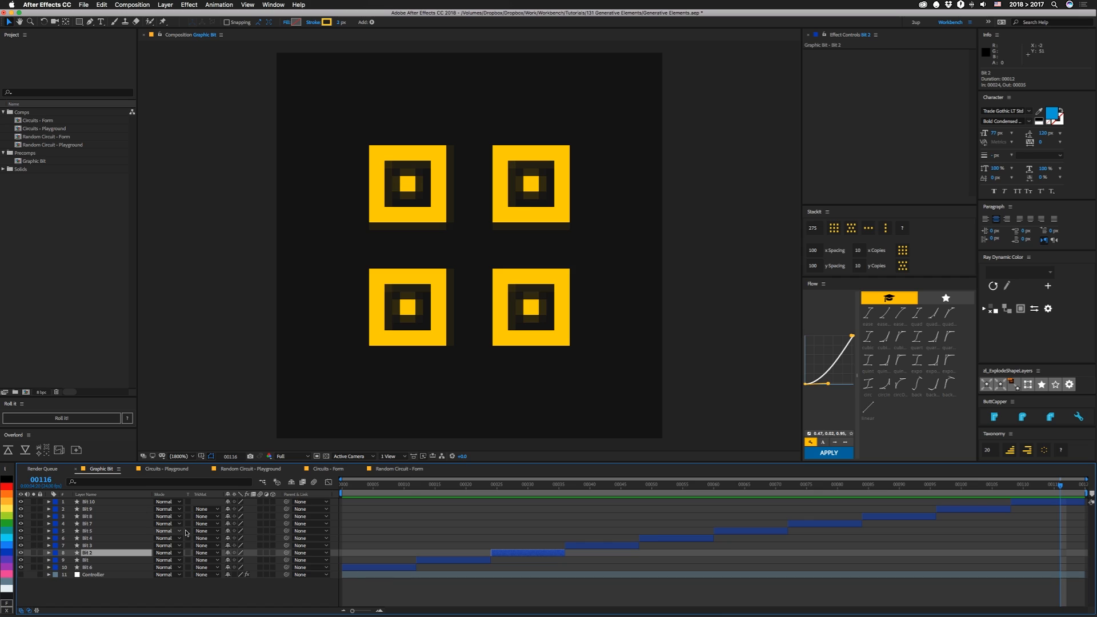
- Solo the FNoise layer, watch its fractal noise evolve to frame 55, then hide it again
click(252, 469)
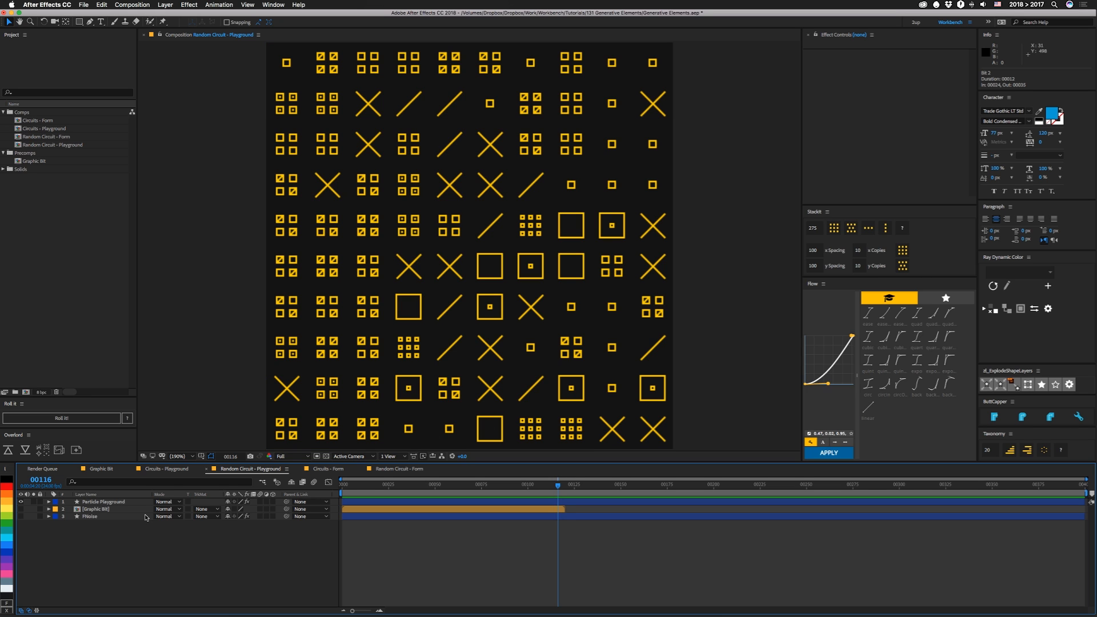
click(22, 502)
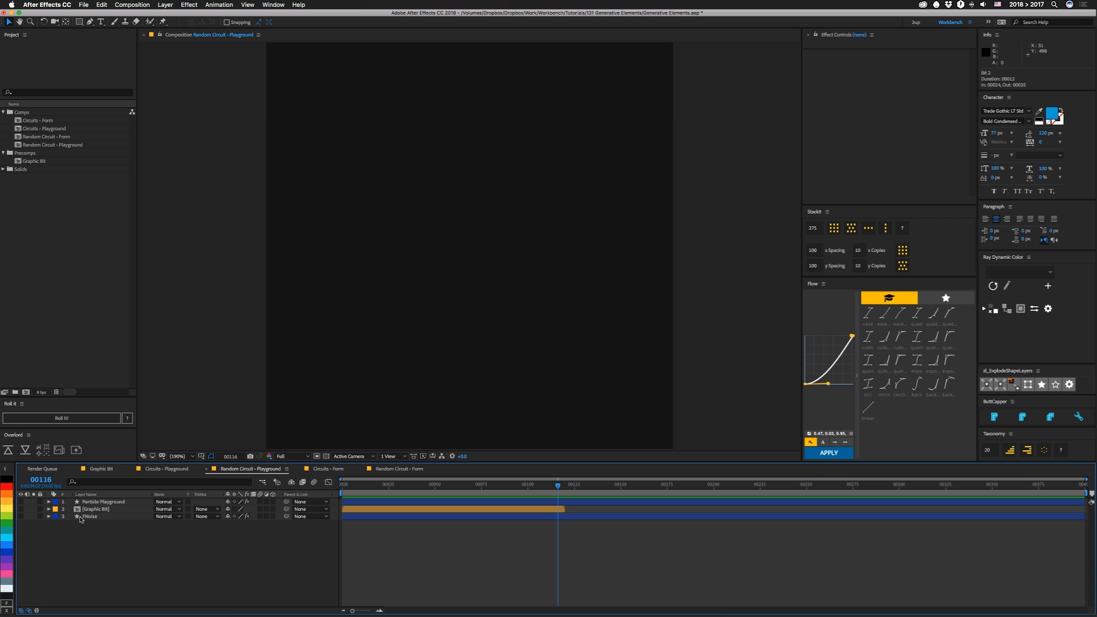
click(26, 518)
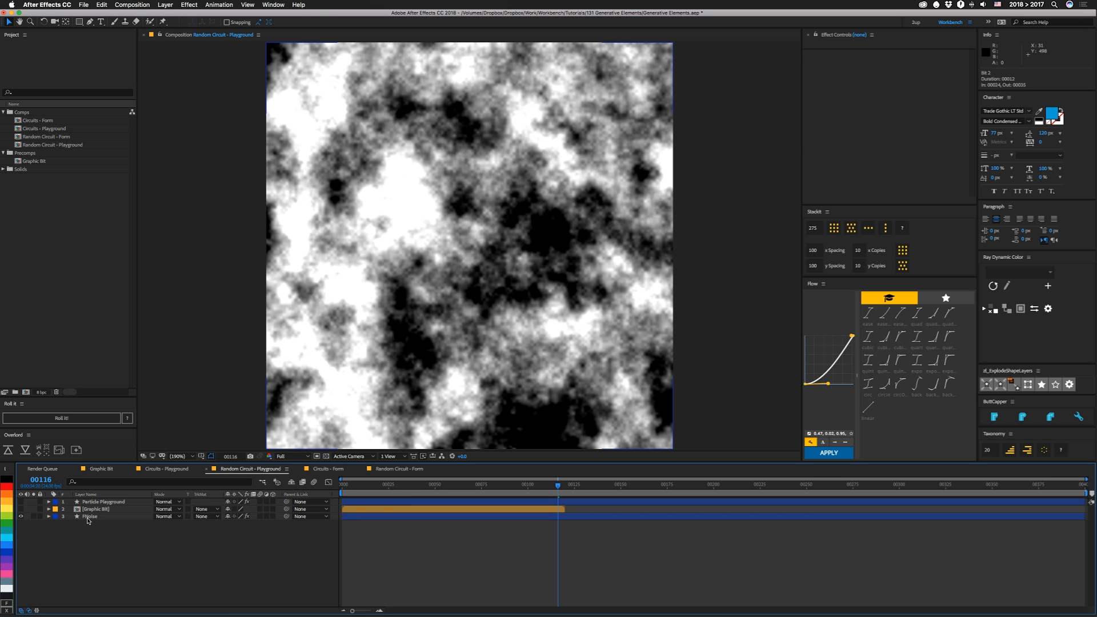
click(94, 517)
drag(354, 485, 445, 487)
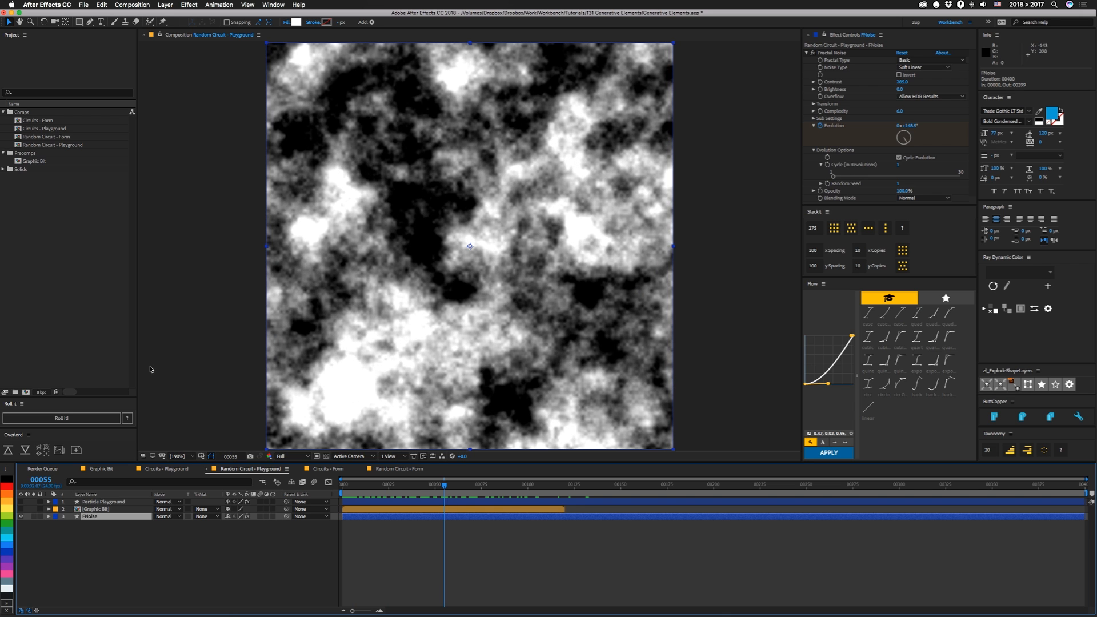
click(20, 517)
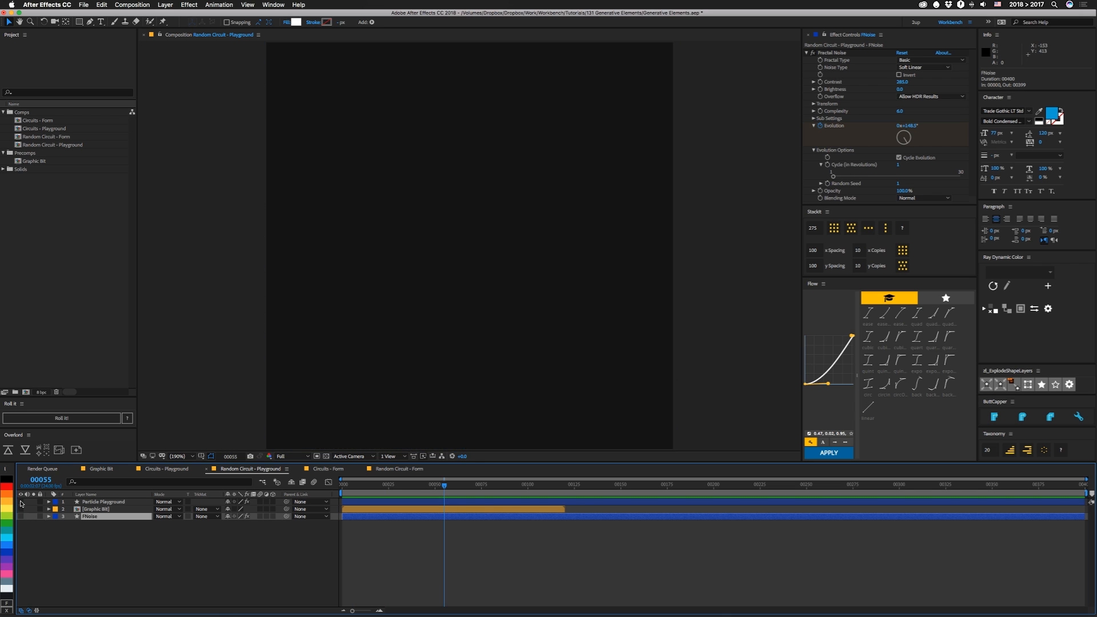
- Show Particle Playground, review its Cannon settings and reveal Particle Radius at frame 1
click(103, 501)
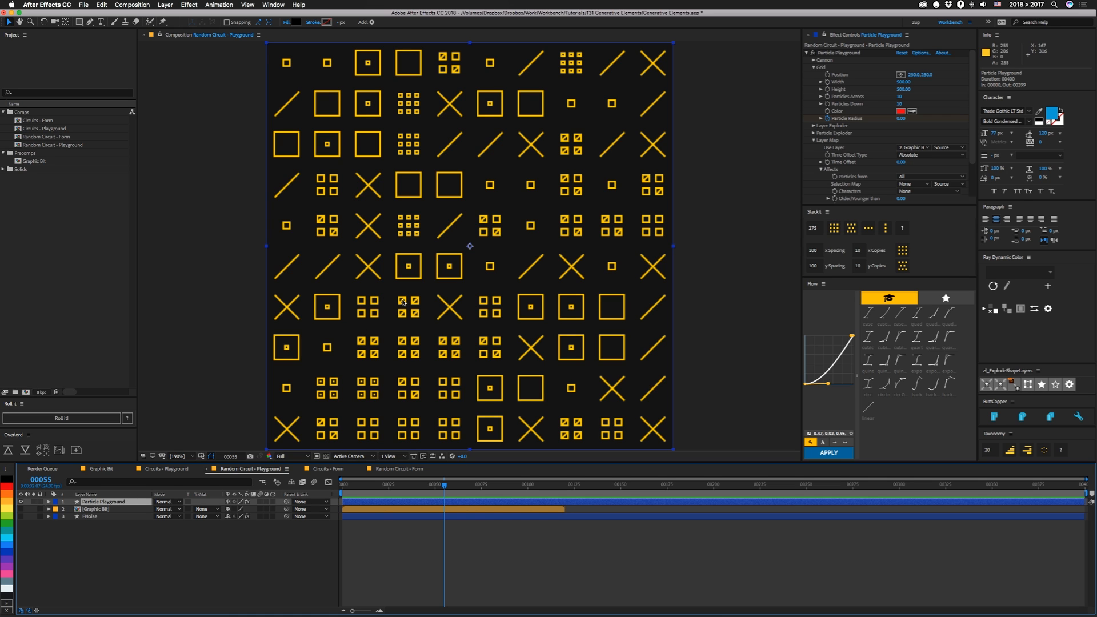
click(814, 59)
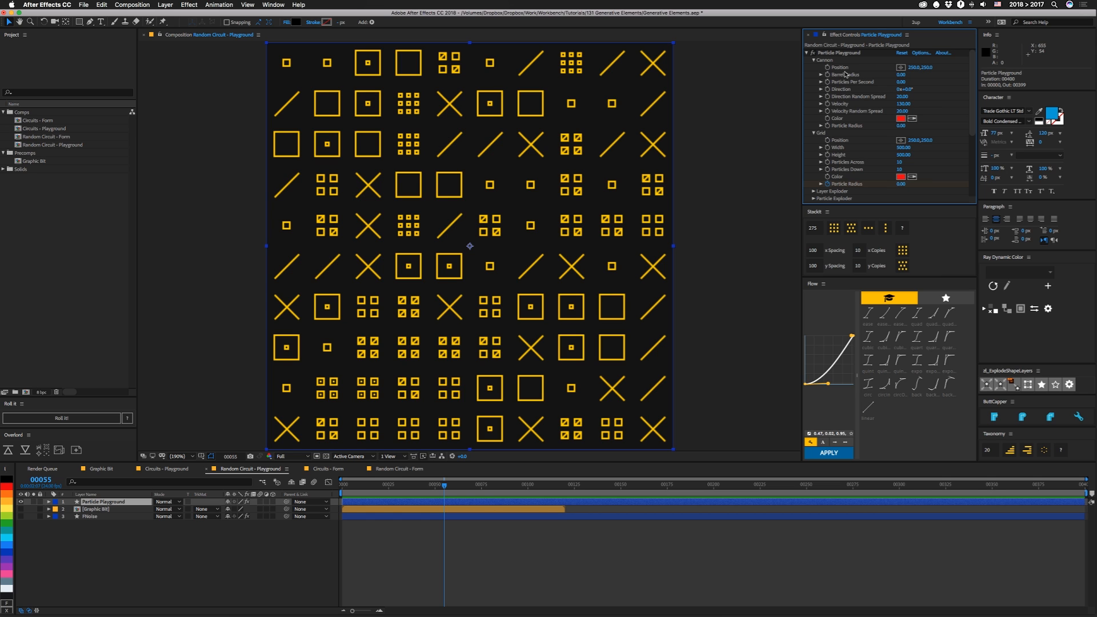
click(814, 59)
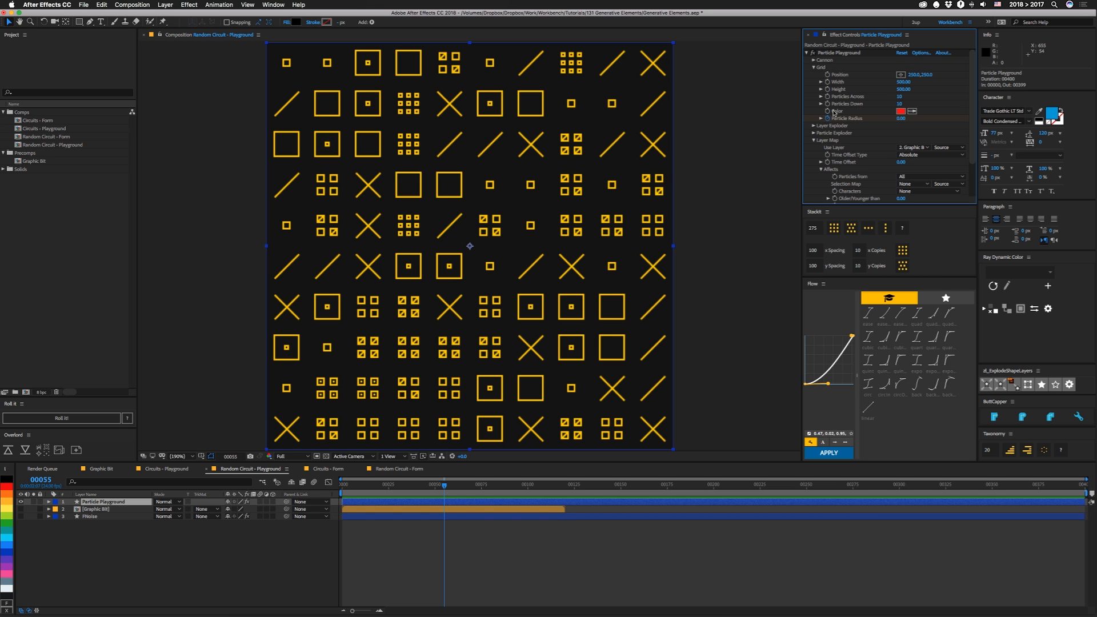
key(u)
key(u)
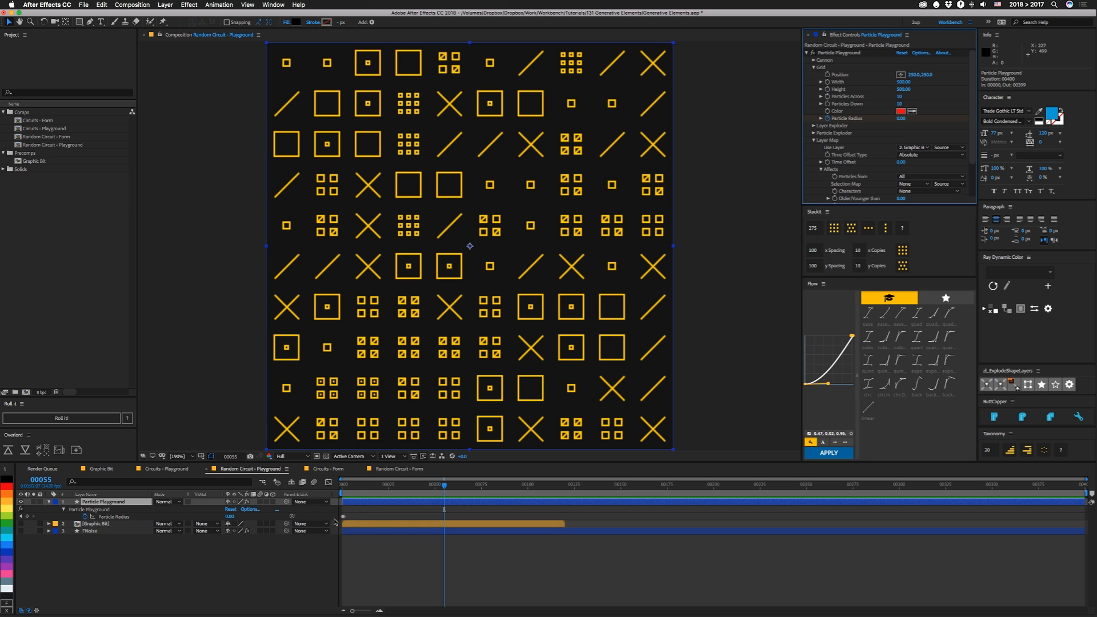
click(345, 485)
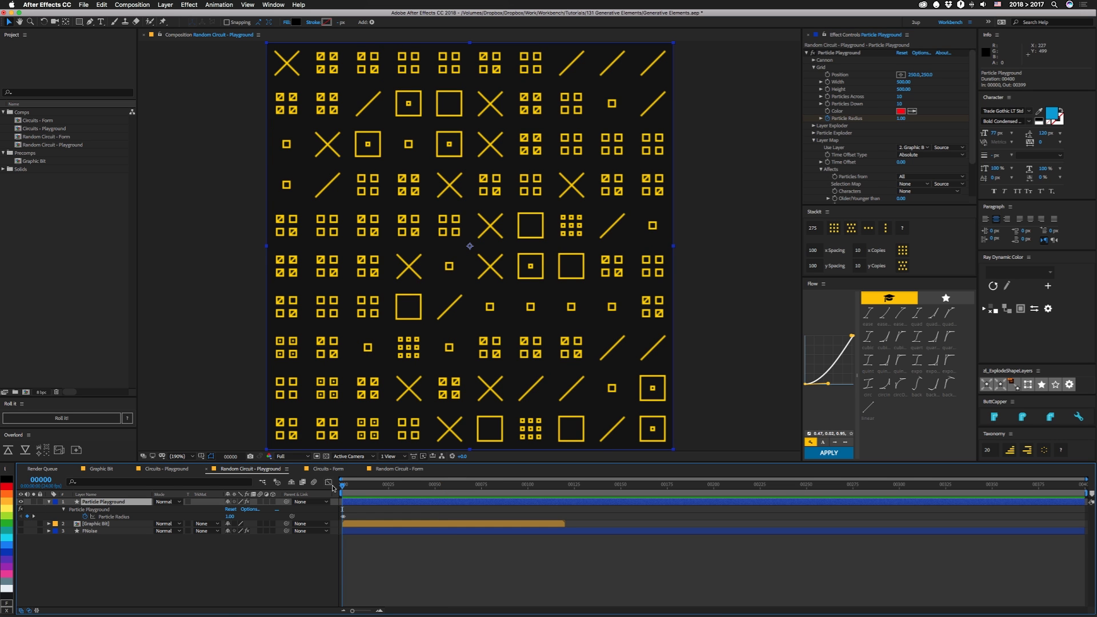
key(Page_Down)
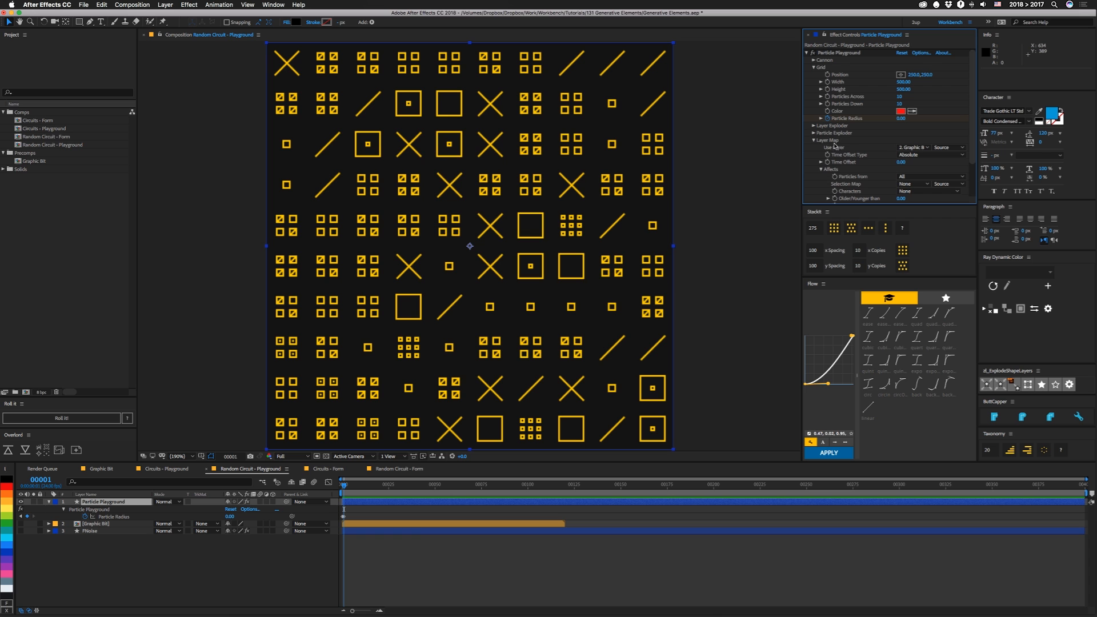
- Check the Layer Map Use Layer choices, leaving the mapped layer unchanged
click(911, 148)
click(914, 185)
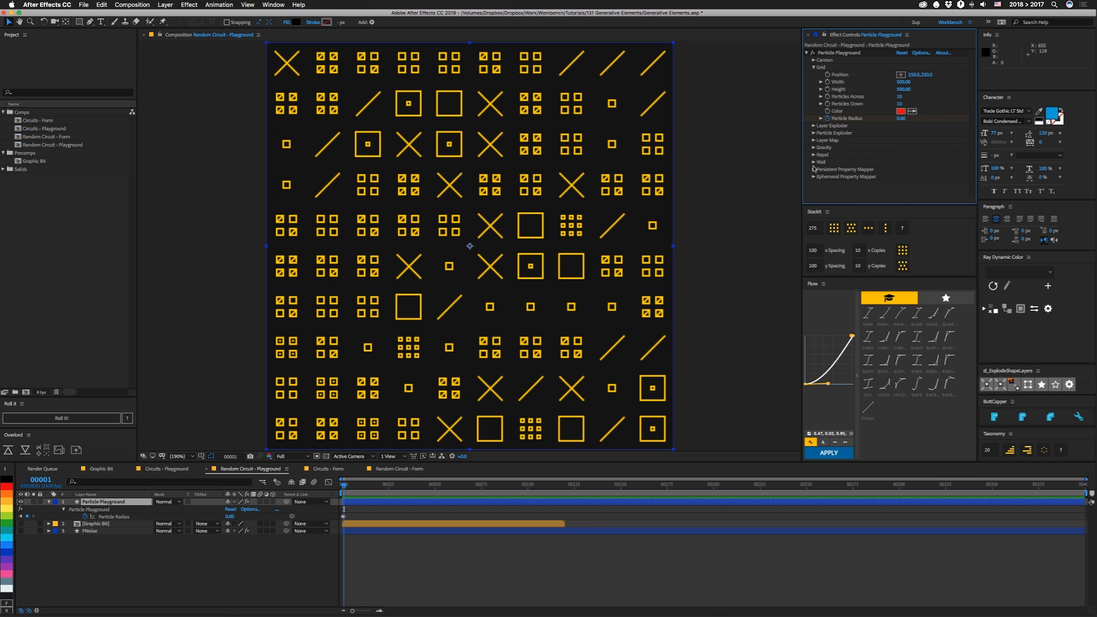
- Confirm the Persistent Property Mapper samples FNoise with Effects & Masks, then scrub to frame 94
click(815, 170)
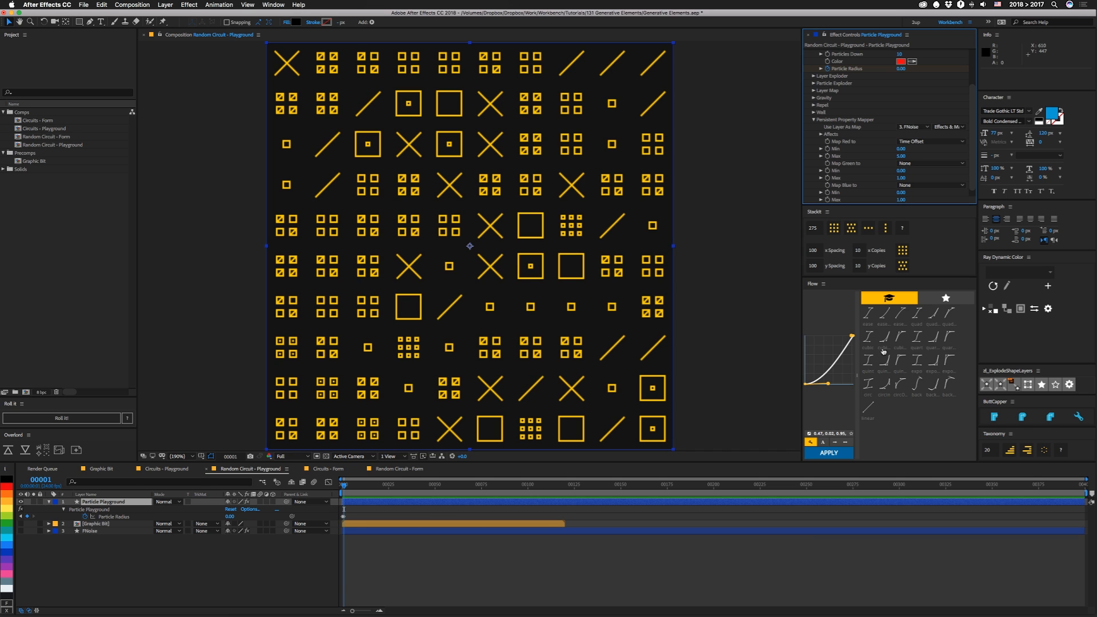
click(948, 128)
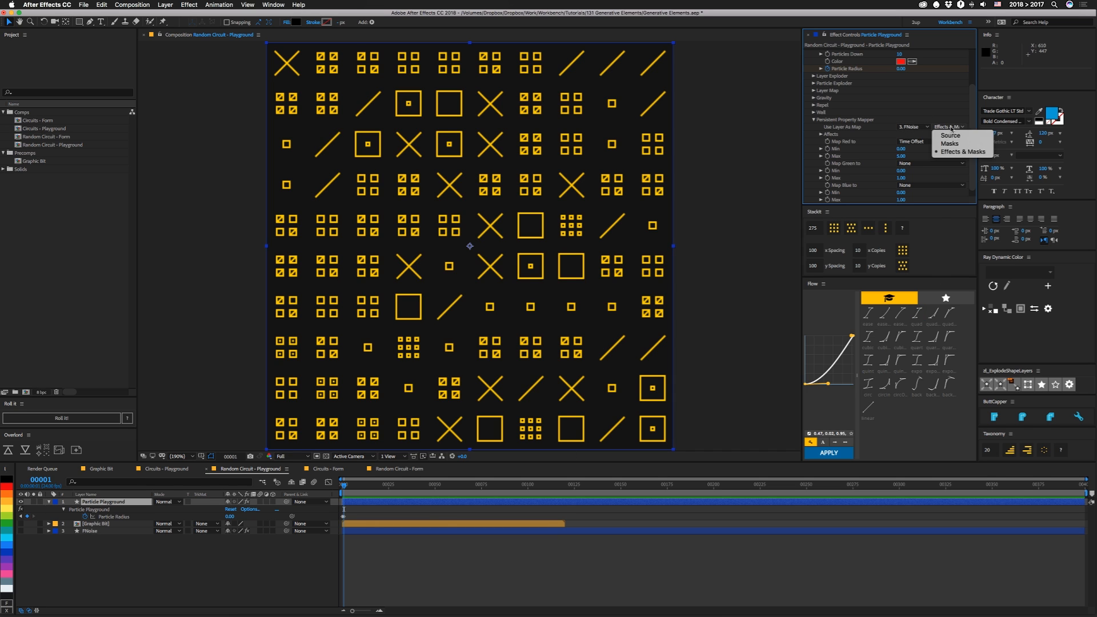
click(963, 151)
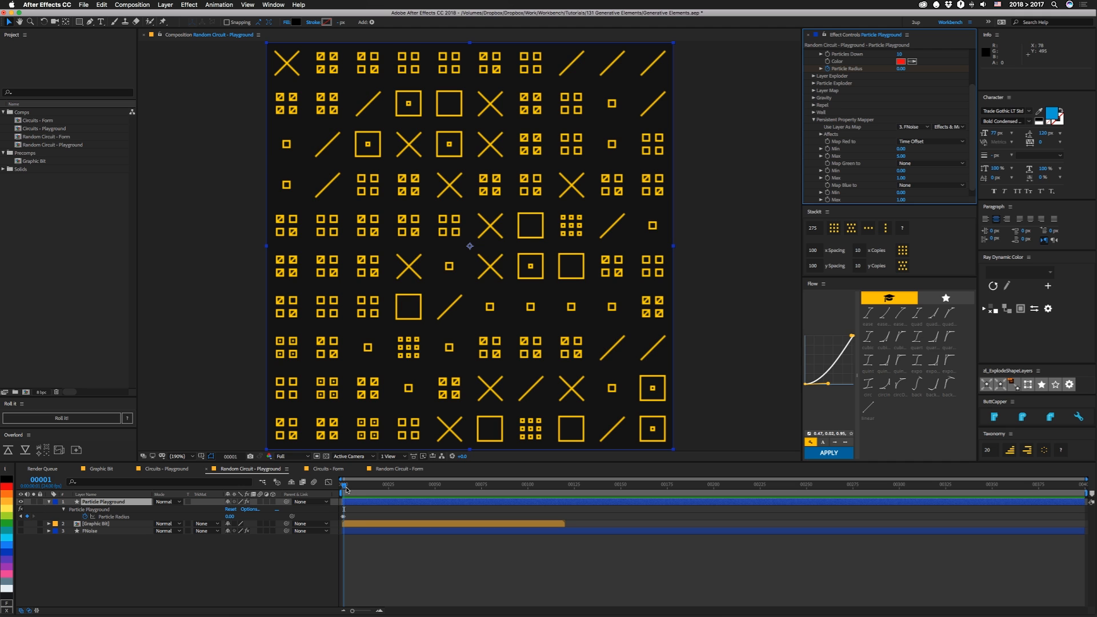
mouse_move(345, 487)
mouse_down()
mouse_move(517, 486)
mouse_move(346, 488)
mouse_up()
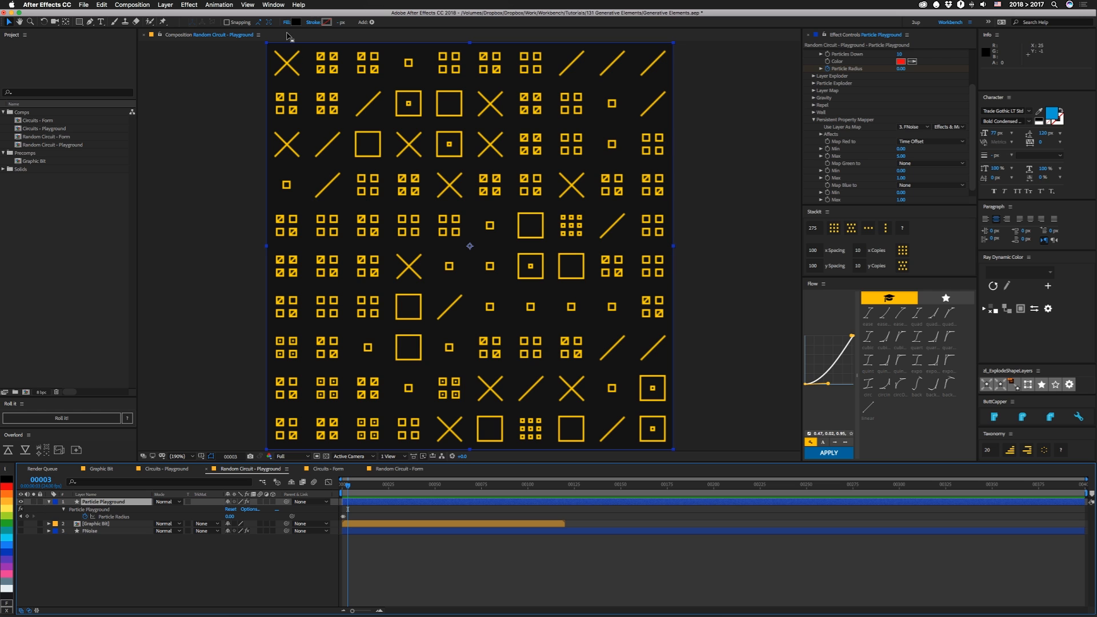
- Show the Essential Graphics panel for the FNoise layer, then close it
click(274, 4)
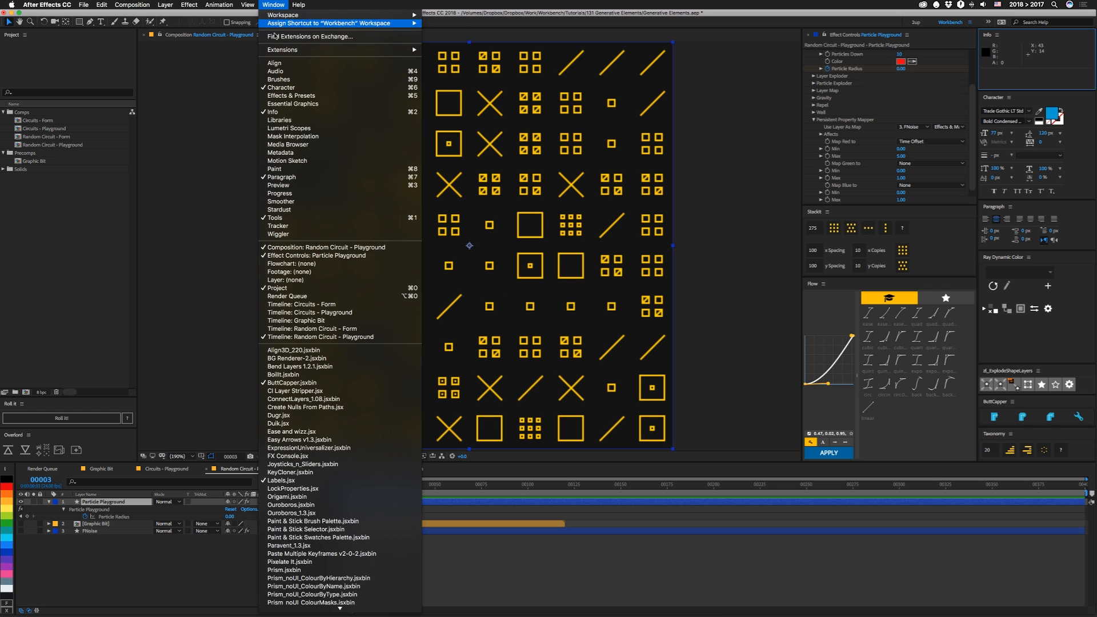
click(285, 105)
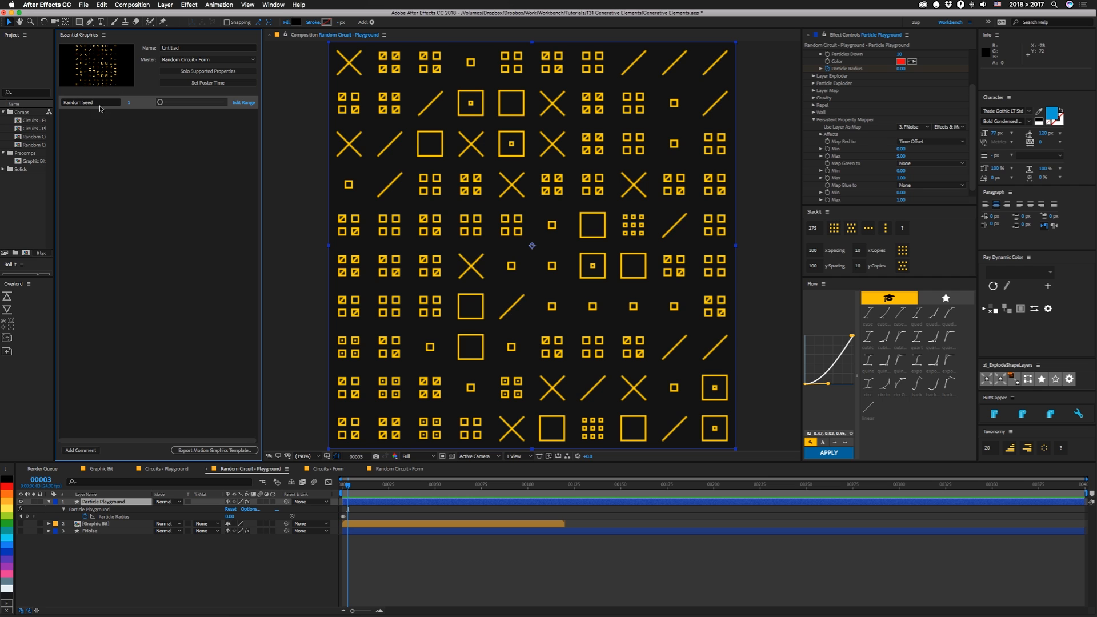
click(90, 531)
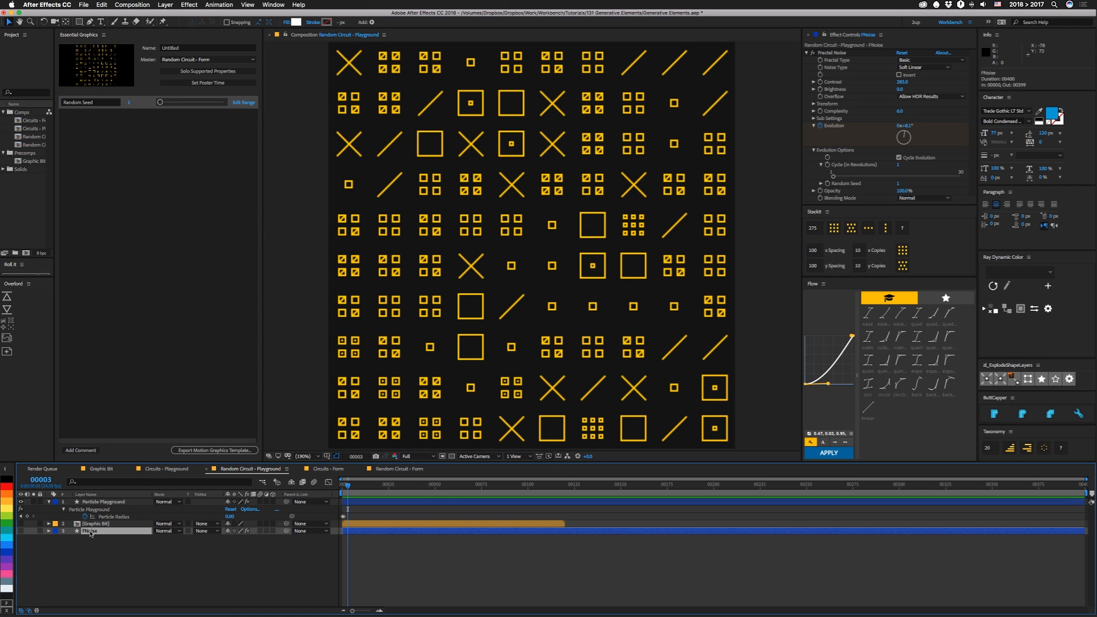
click(106, 37)
click(137, 44)
- Reset the Workbench workspace to restore the panel layout
click(273, 4)
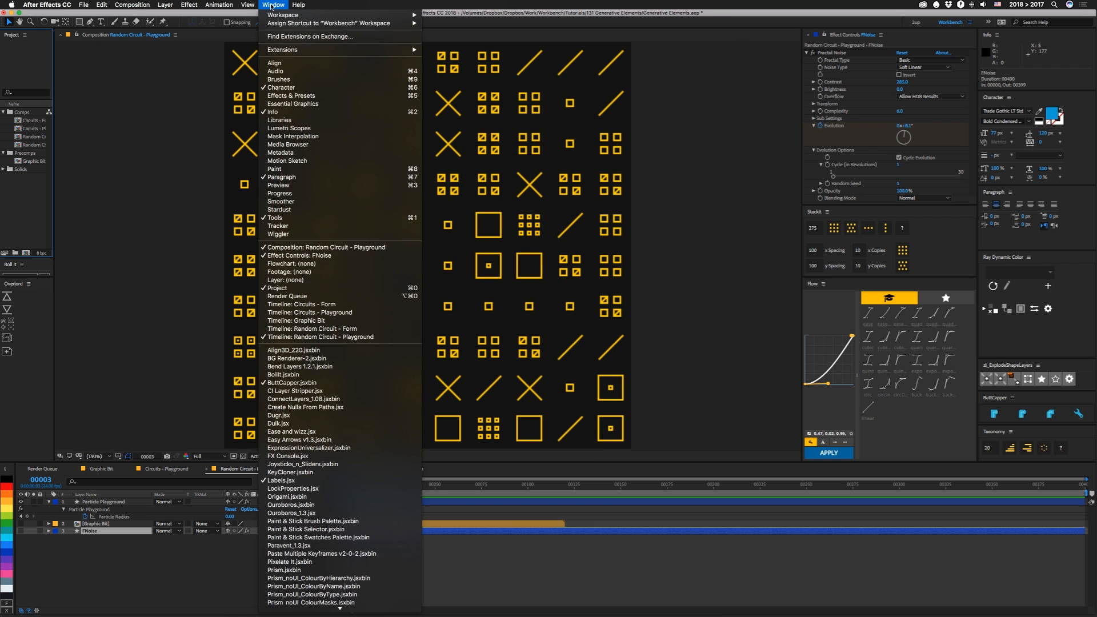
mouse_move(282, 15)
click(489, 169)
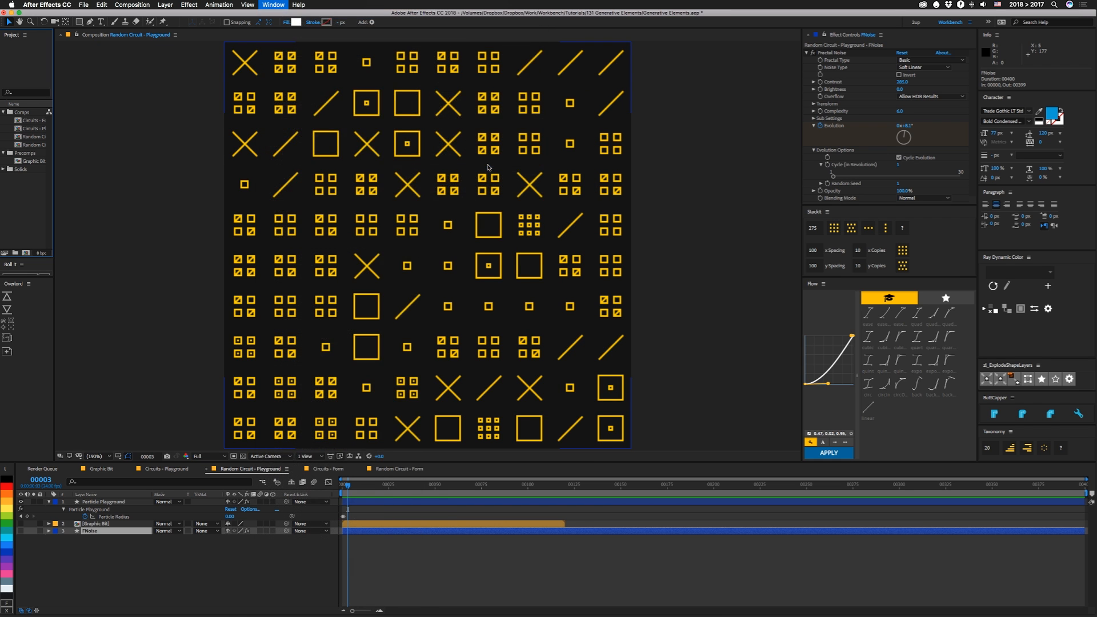
- Reveal layer 1's Random Seed expression in Circuits - Playground
click(167, 469)
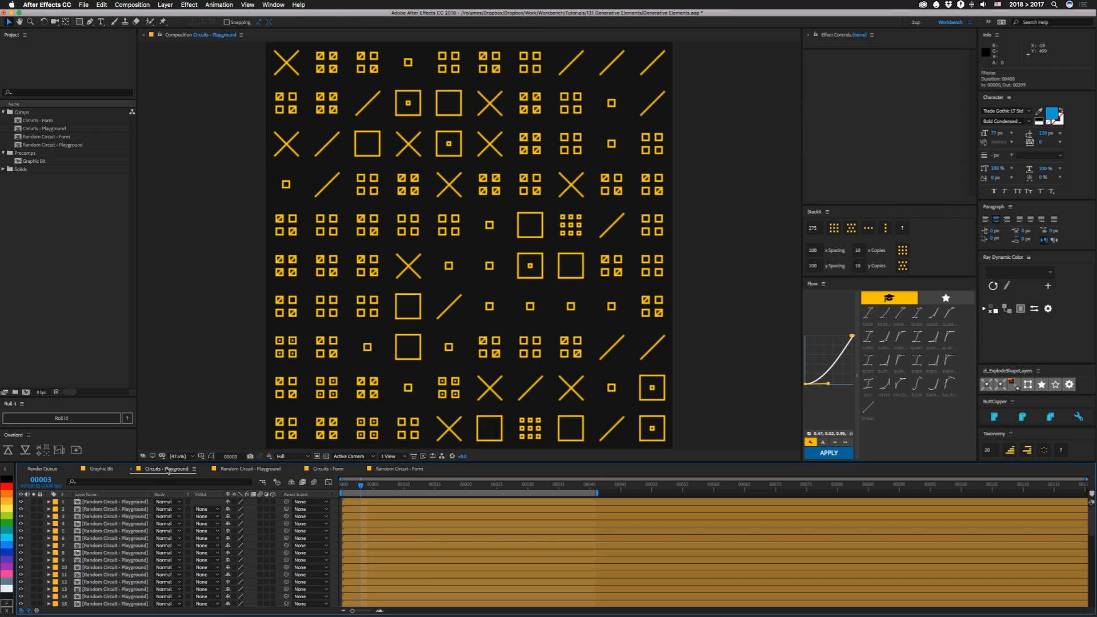
click(111, 503)
key(e)
key(e)
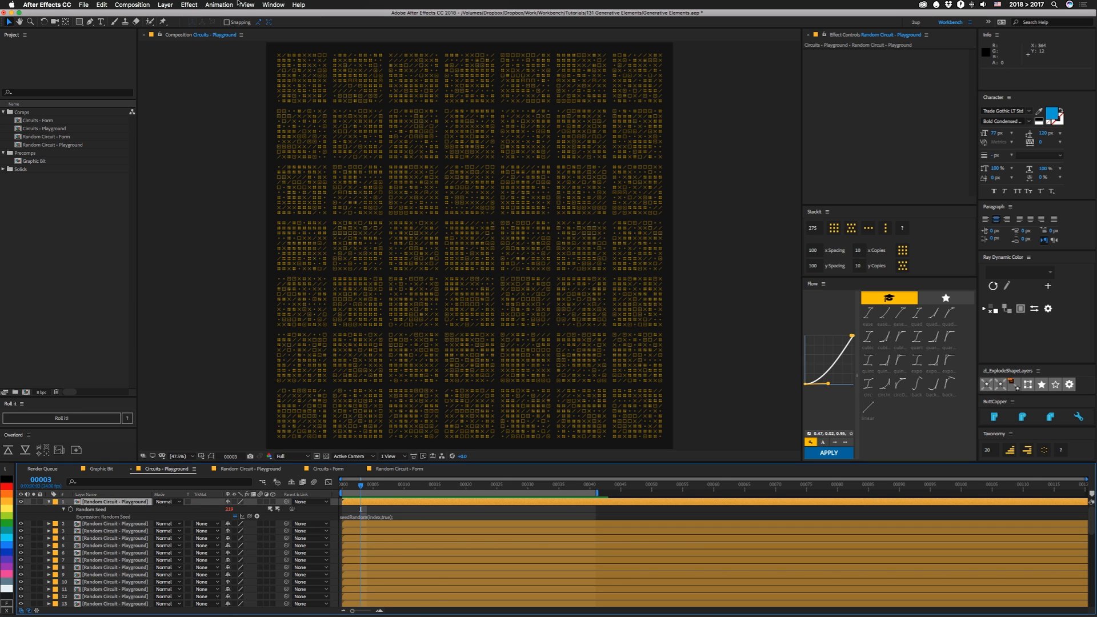
- Review seedRandom(index,true) in an enlarged Expressionist editor, then close it
click(272, 4)
mouse_move(340, 50)
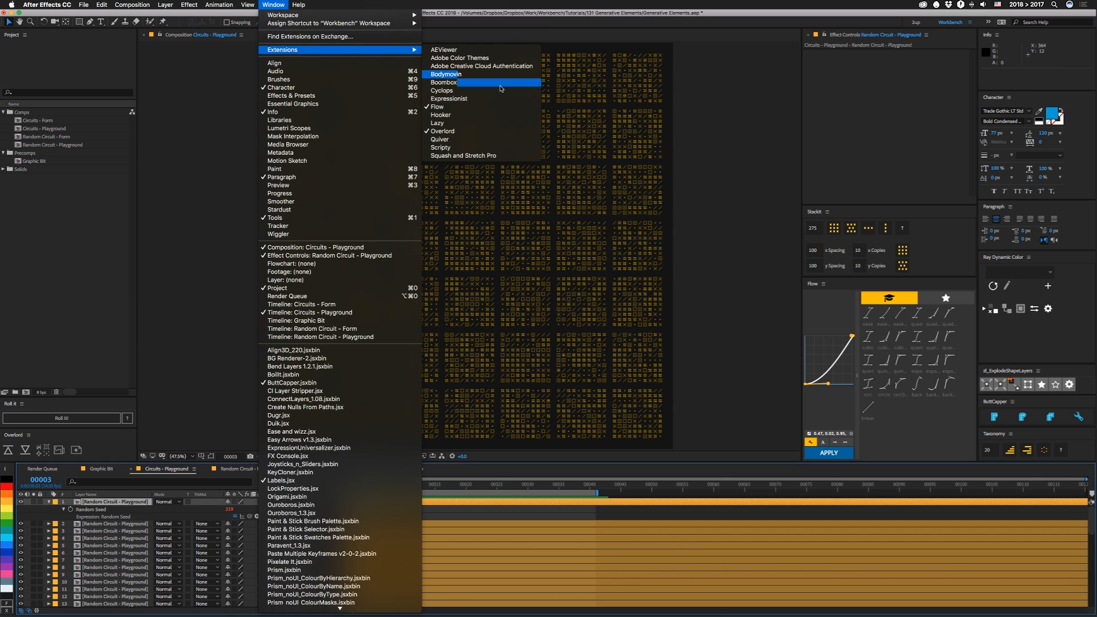
click(497, 98)
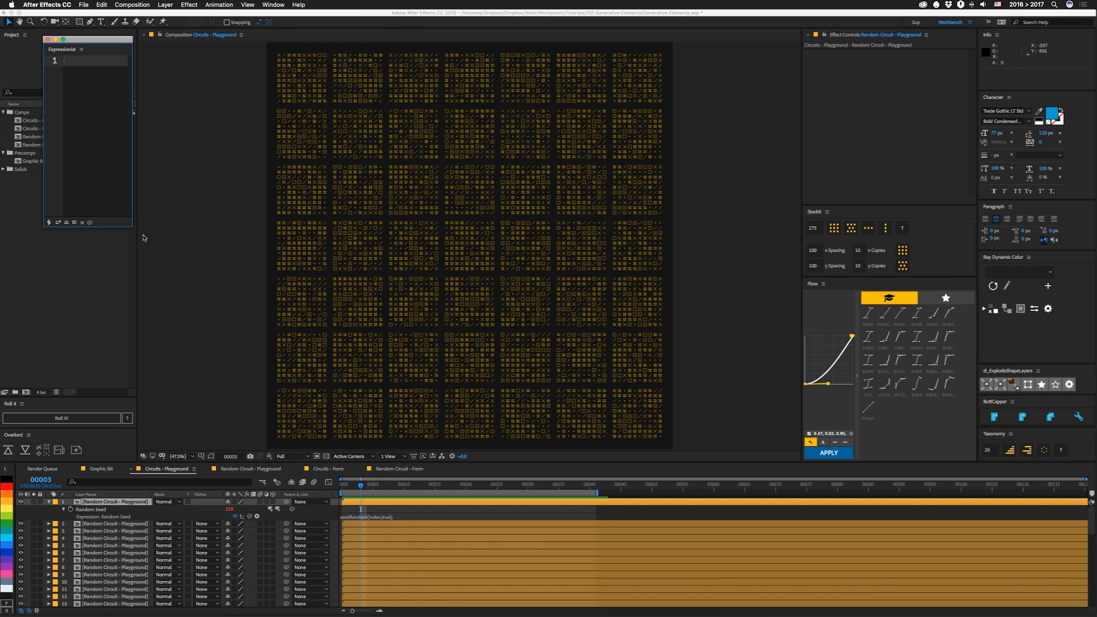
drag(132, 226, 650, 406)
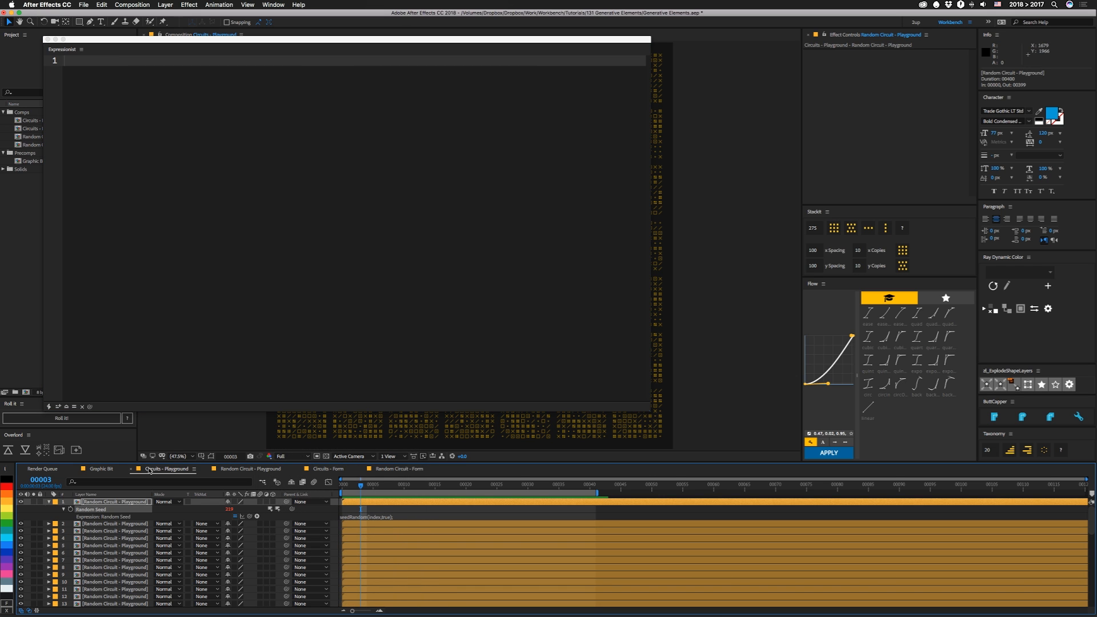
text(seedRandom(index,true); random(1000);)
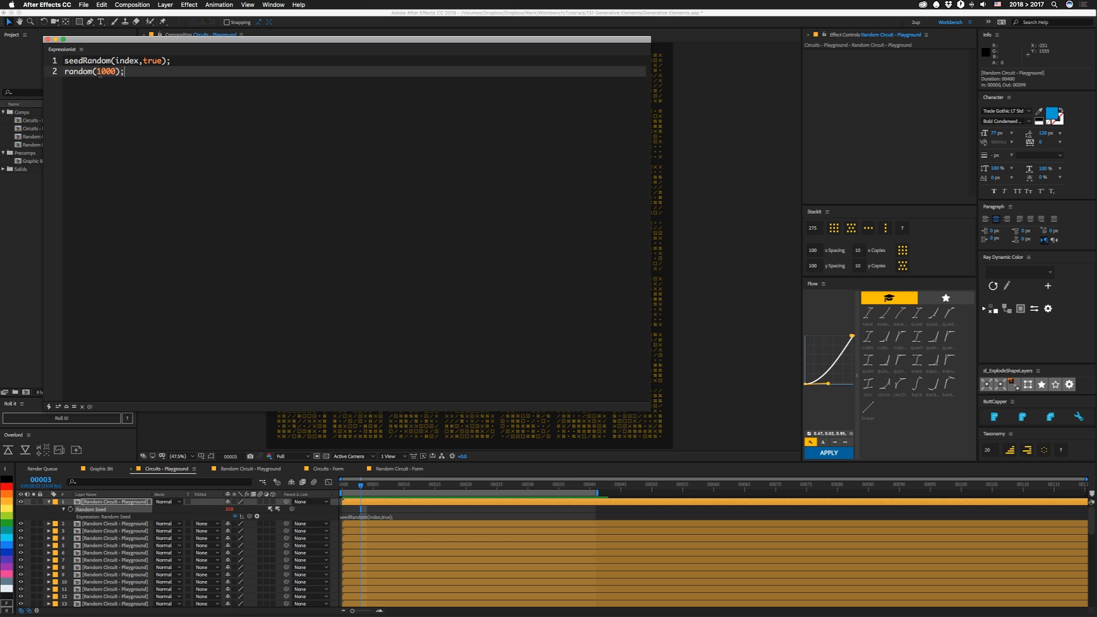
click(48, 40)
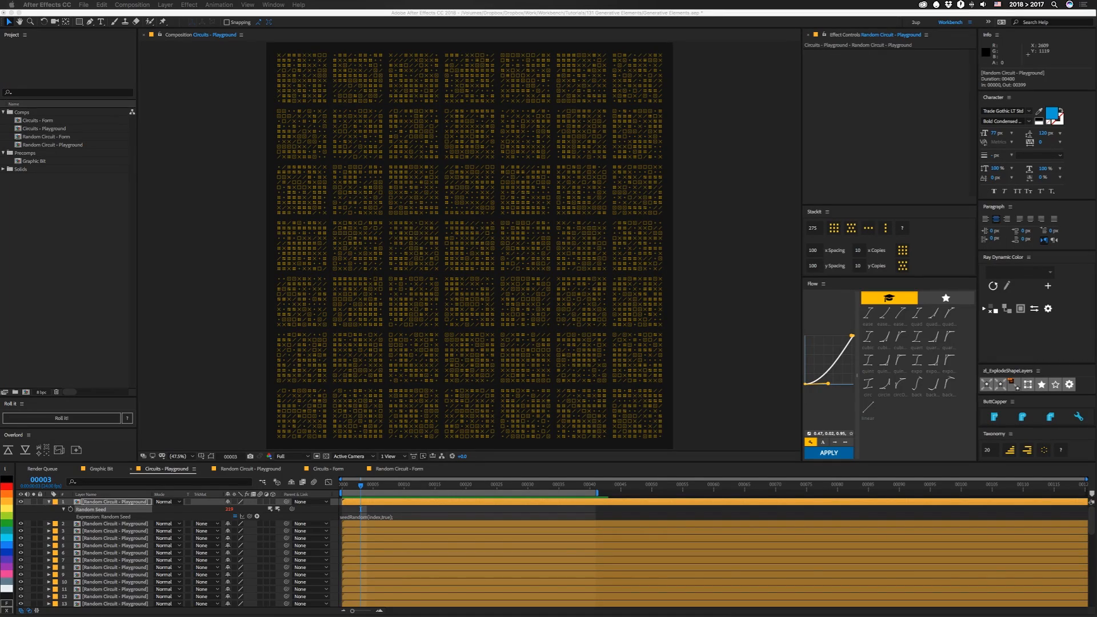
mouse_move(328, 469)
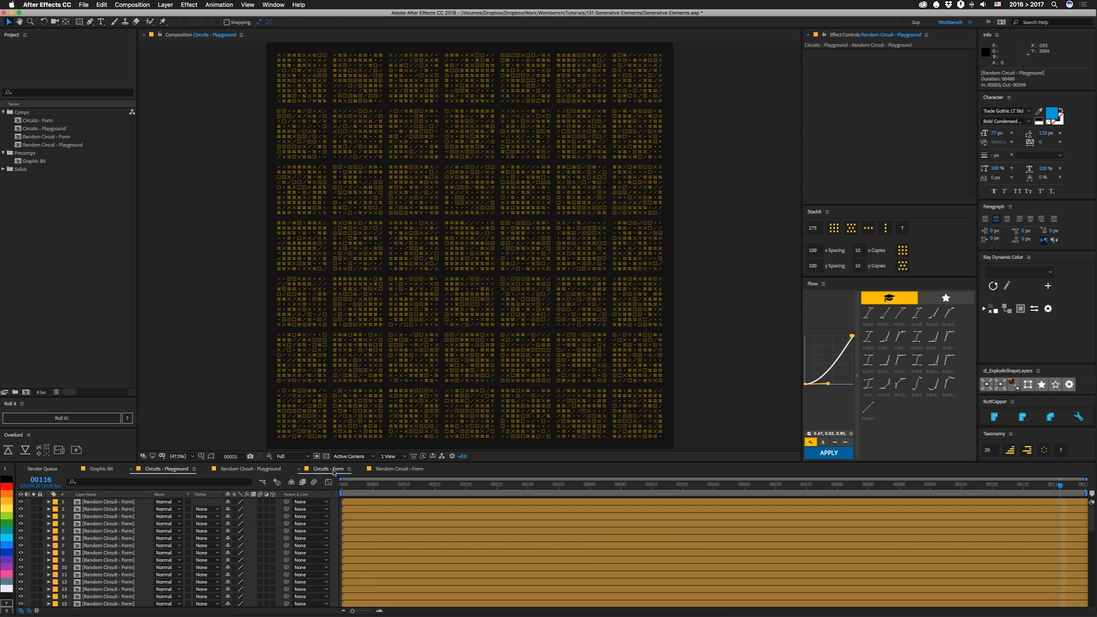
- Preview Circuits - Form, then reveal and select layer 1's time-based Random Seed expression
click(328, 469)
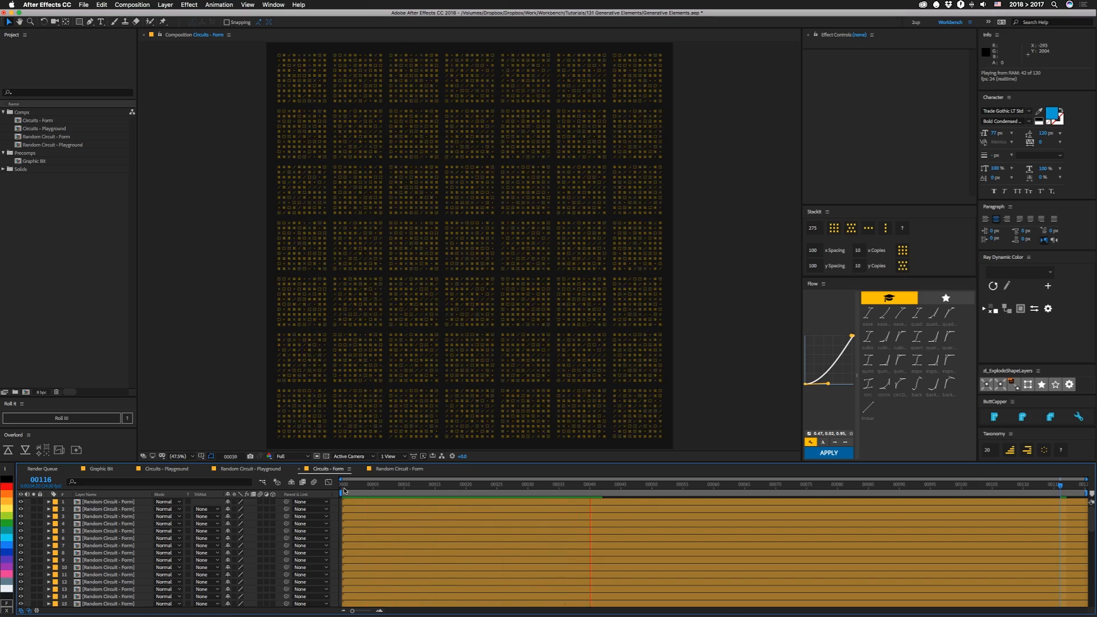
key(space)
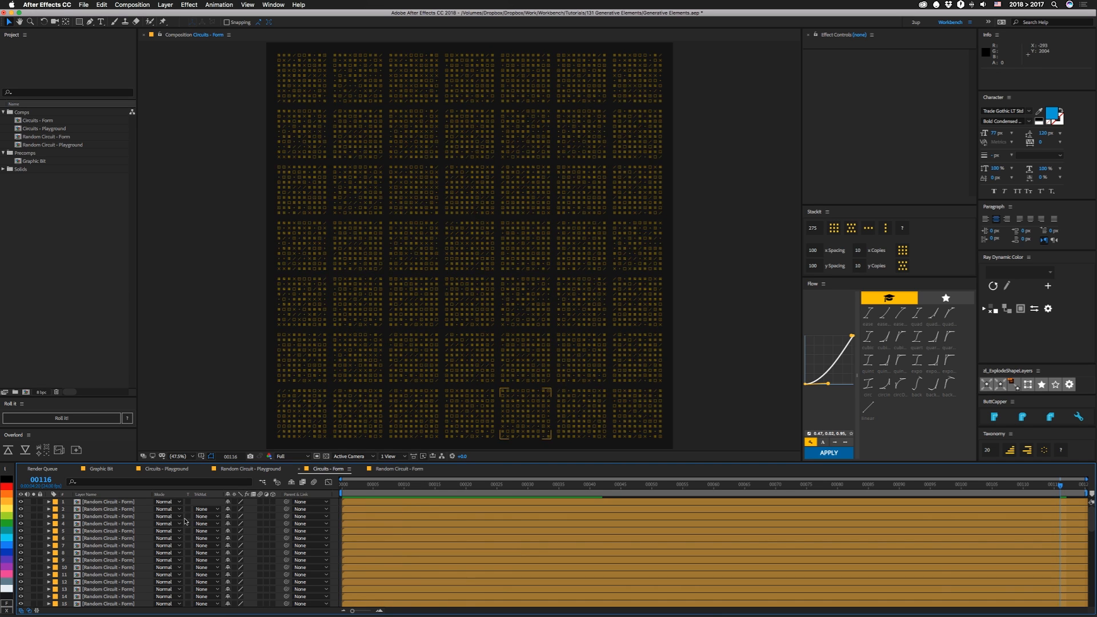
click(120, 502)
click(49, 501)
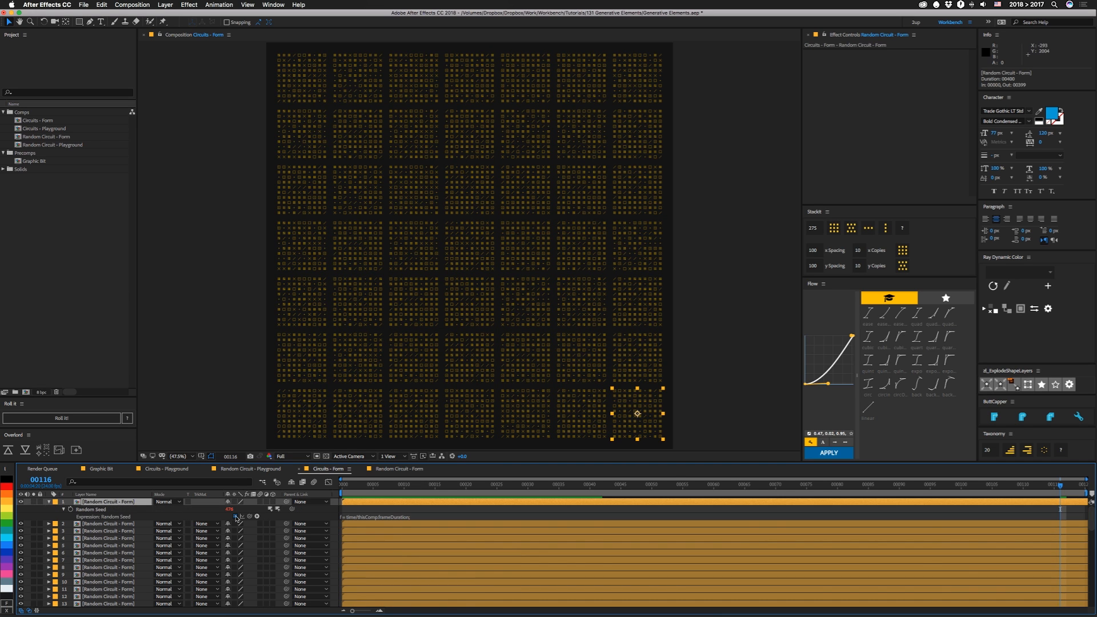
click(90, 509)
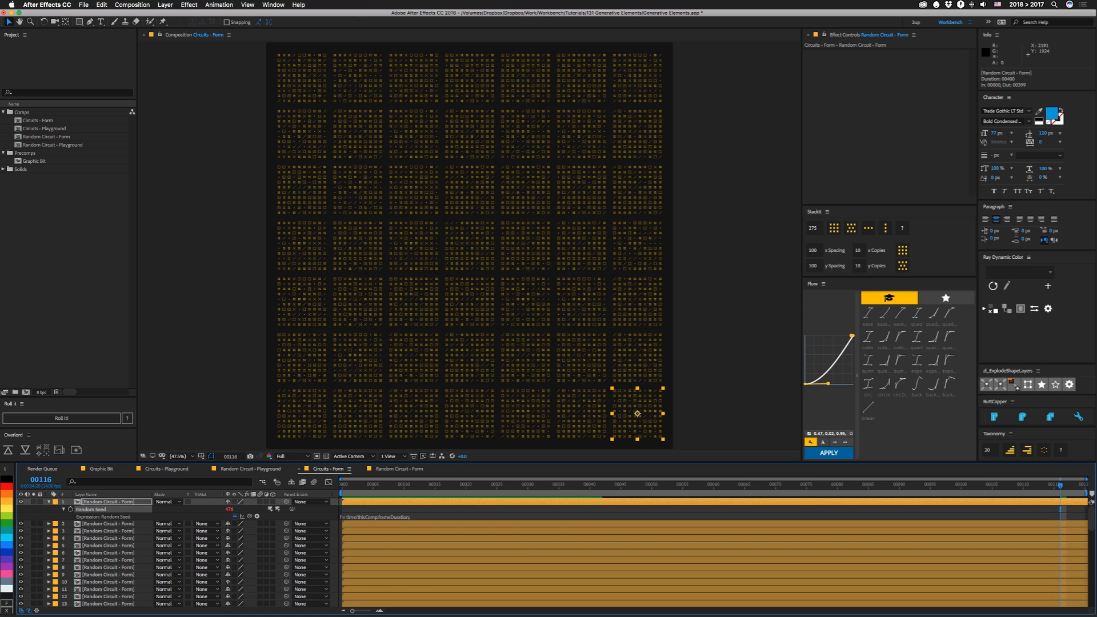
- Delete the random(1000); line from the Random Seed expression in Expressionist, leaving three lines
key(ctrl+e)
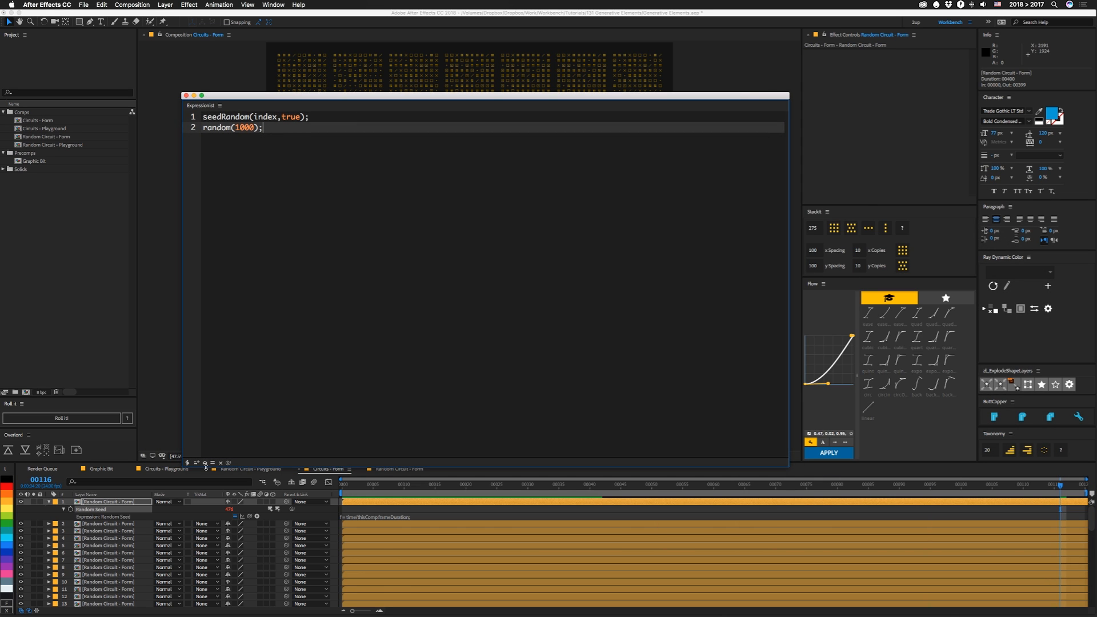
click(206, 464)
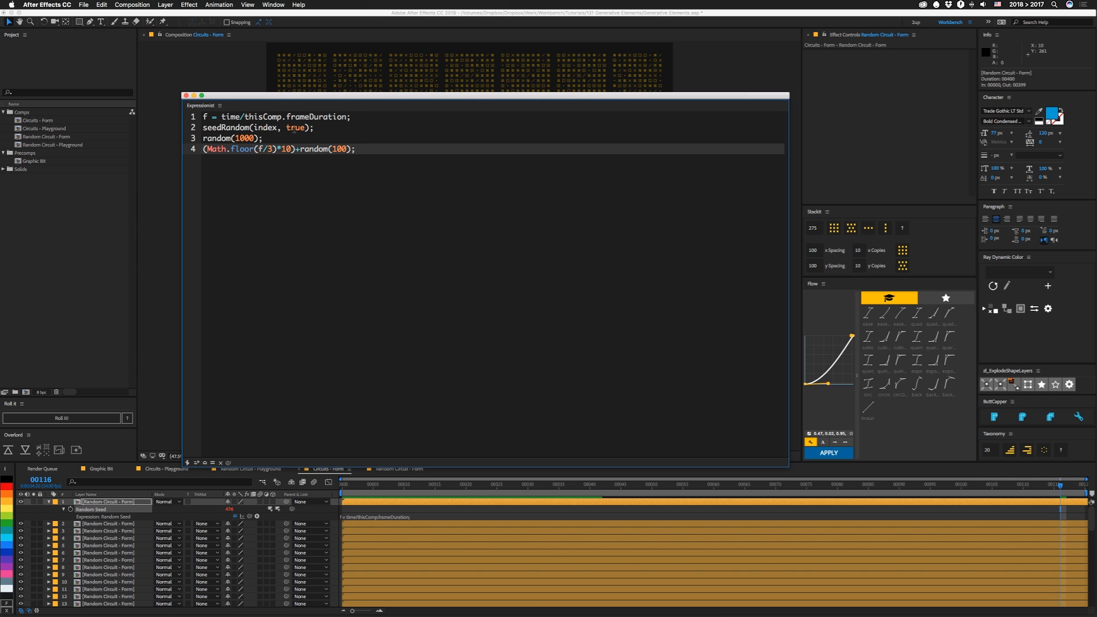
drag(257, 97, 248, 135)
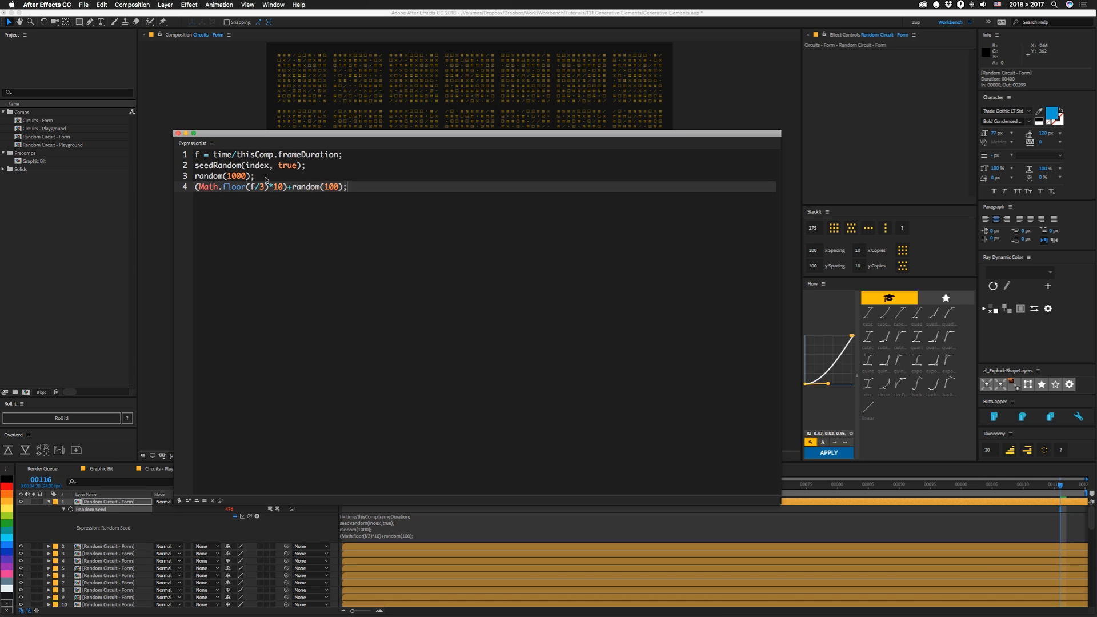
drag(255, 176, 180, 175)
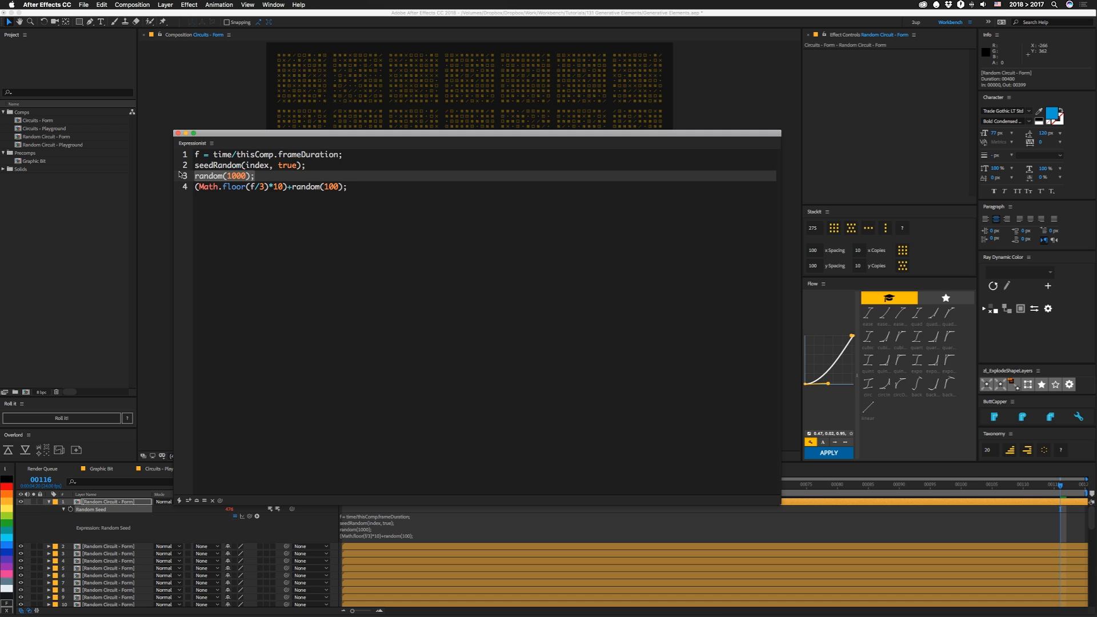
key(BackSpace)
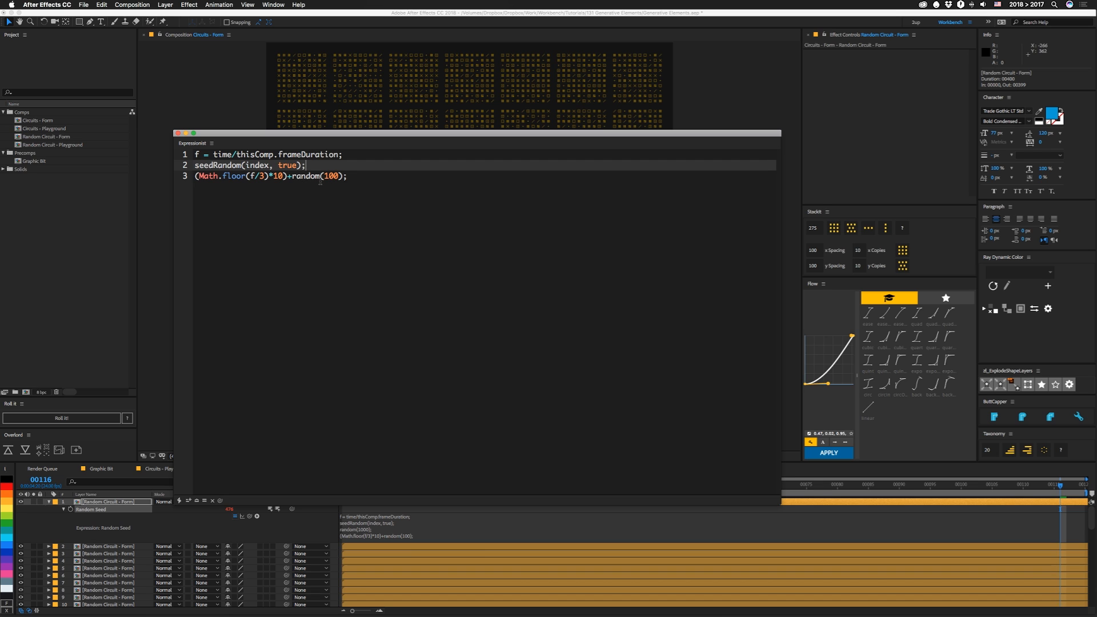
click(180, 135)
- Rename the Particular layer in Random Circuit - Form to Form
click(399, 469)
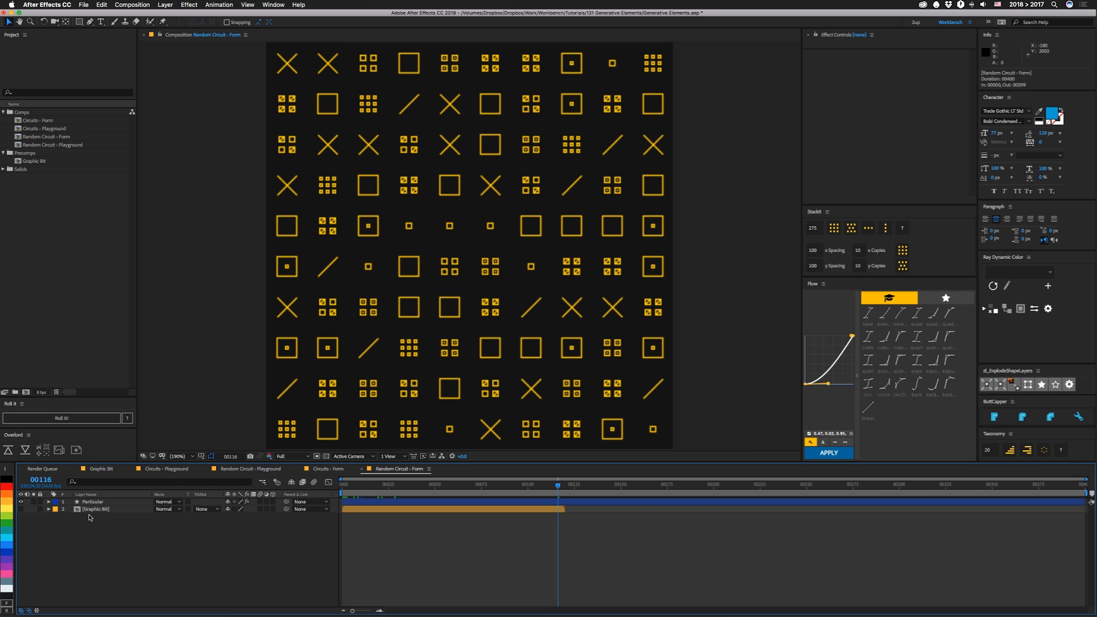
click(105, 509)
click(88, 502)
key(Return)
text(Form)
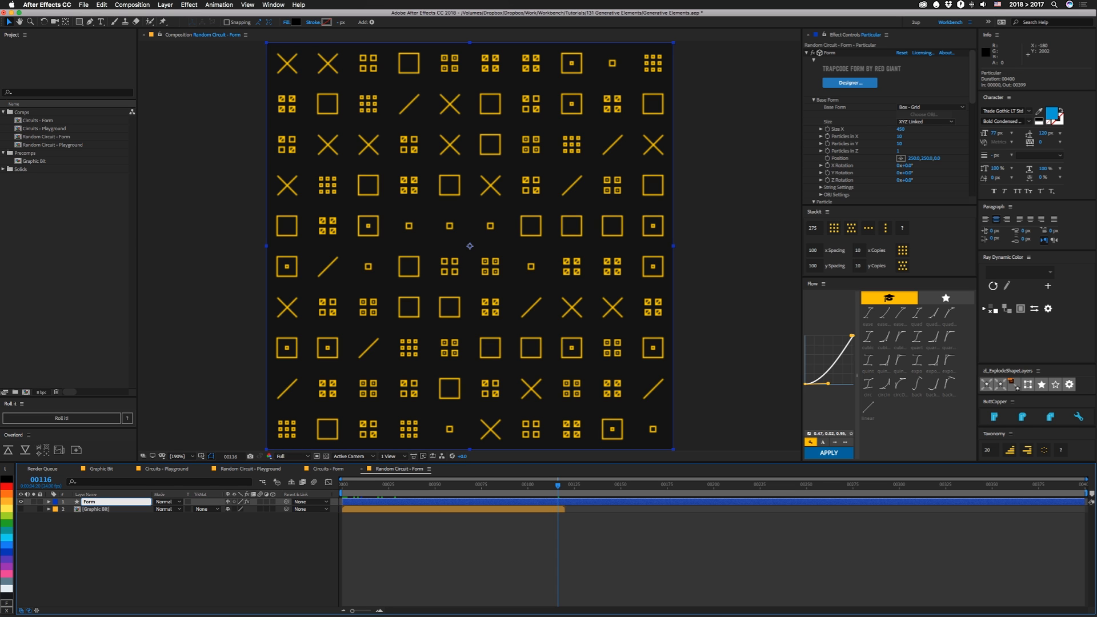
key(Return)
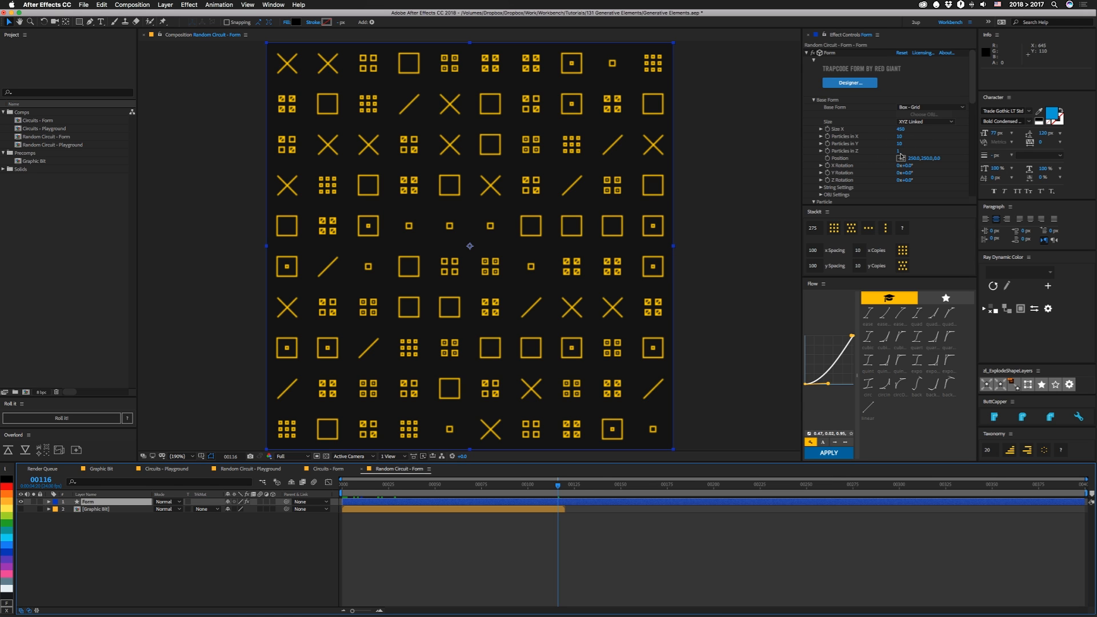
scroll(912, 154, down, 3)
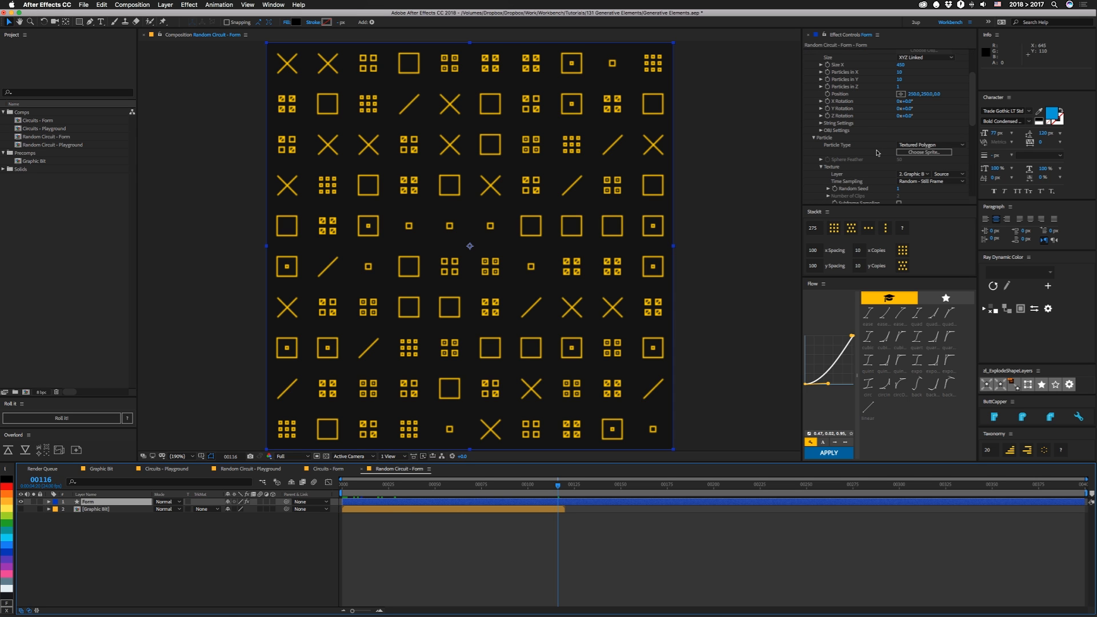
scroll(892, 151, down, 2)
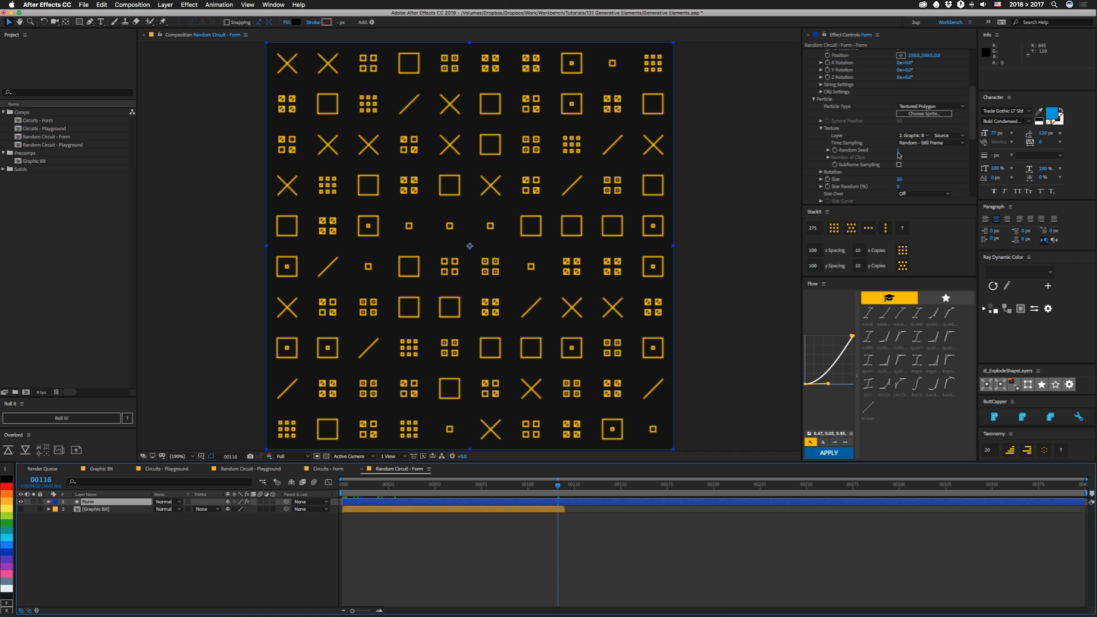
- Scrub the Texture Random Seed value to reshuffle the circuit tiles
click(897, 152)
drag(897, 152, 904, 149)
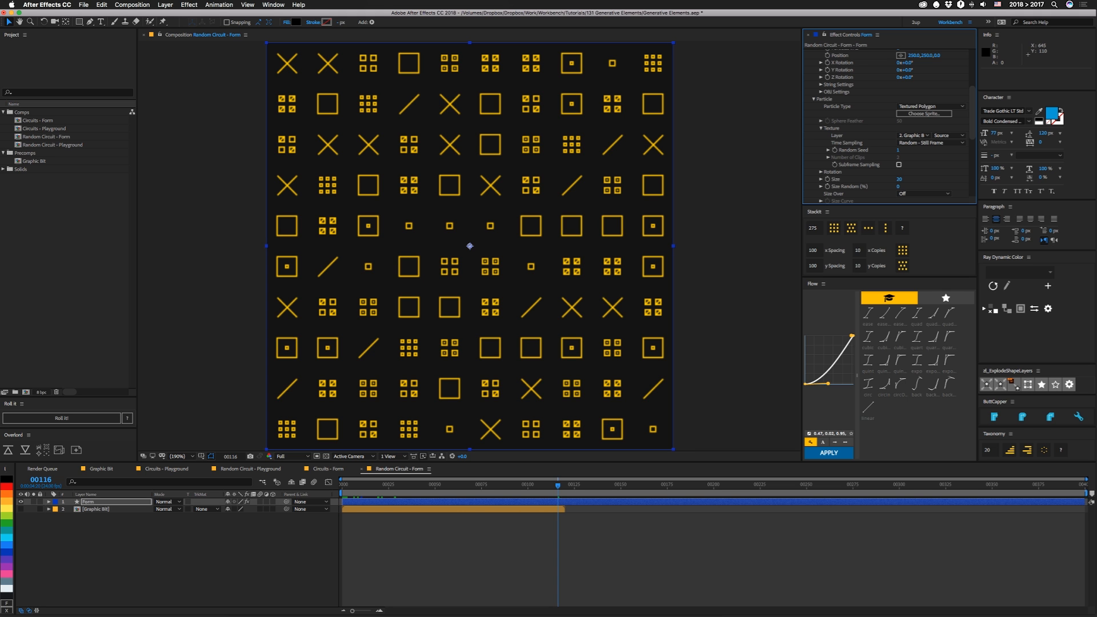
- RAM-preview the tiled circuit grid animation in Circuits - Form
click(326, 469)
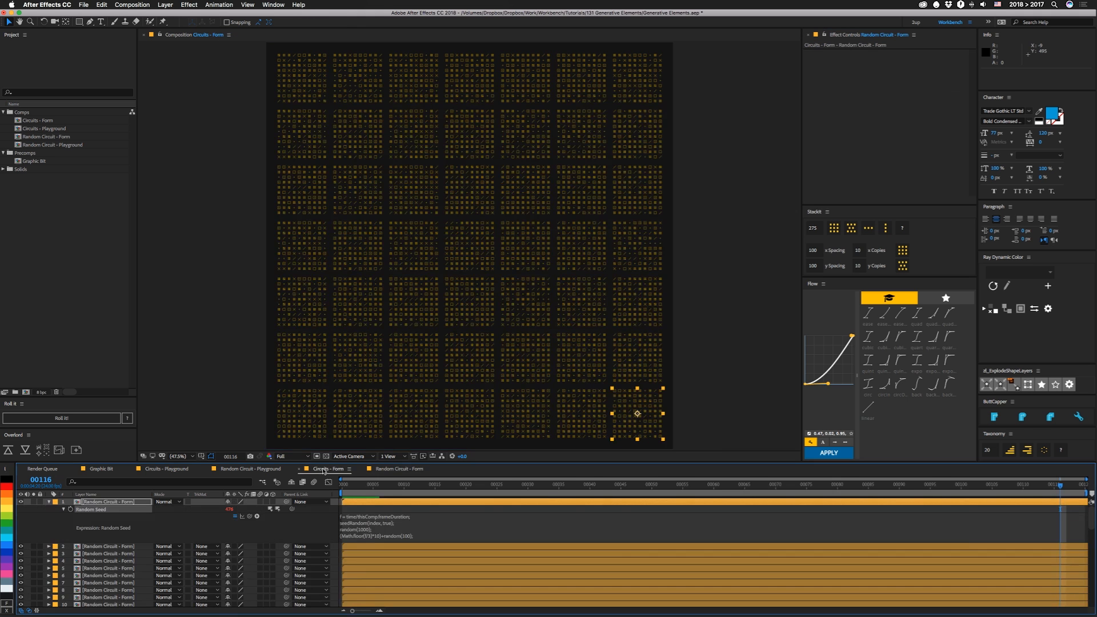
key(space)
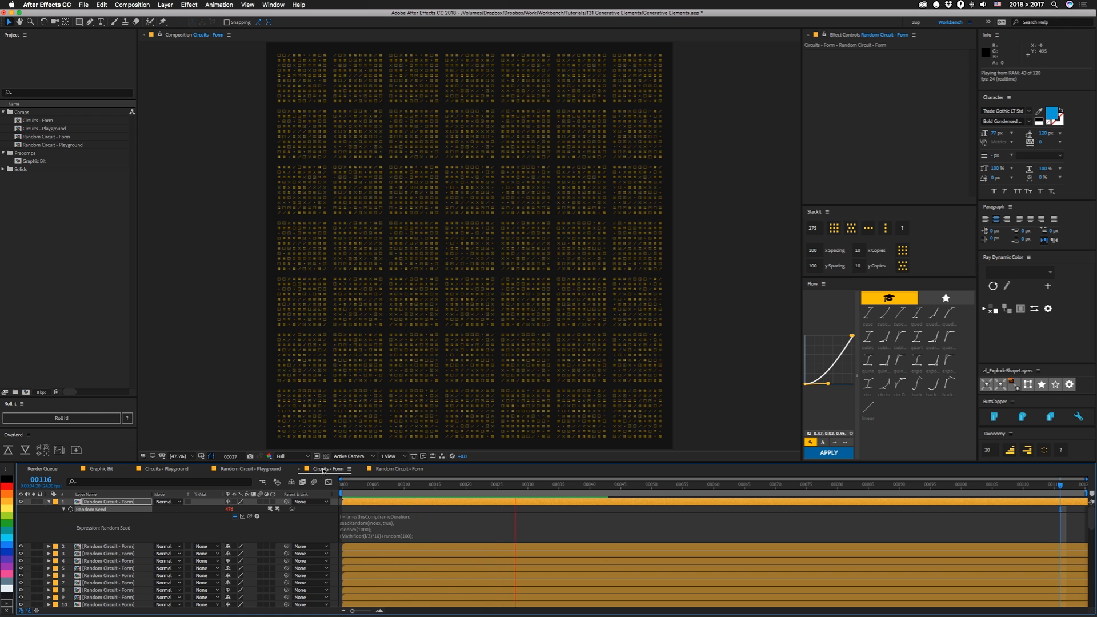